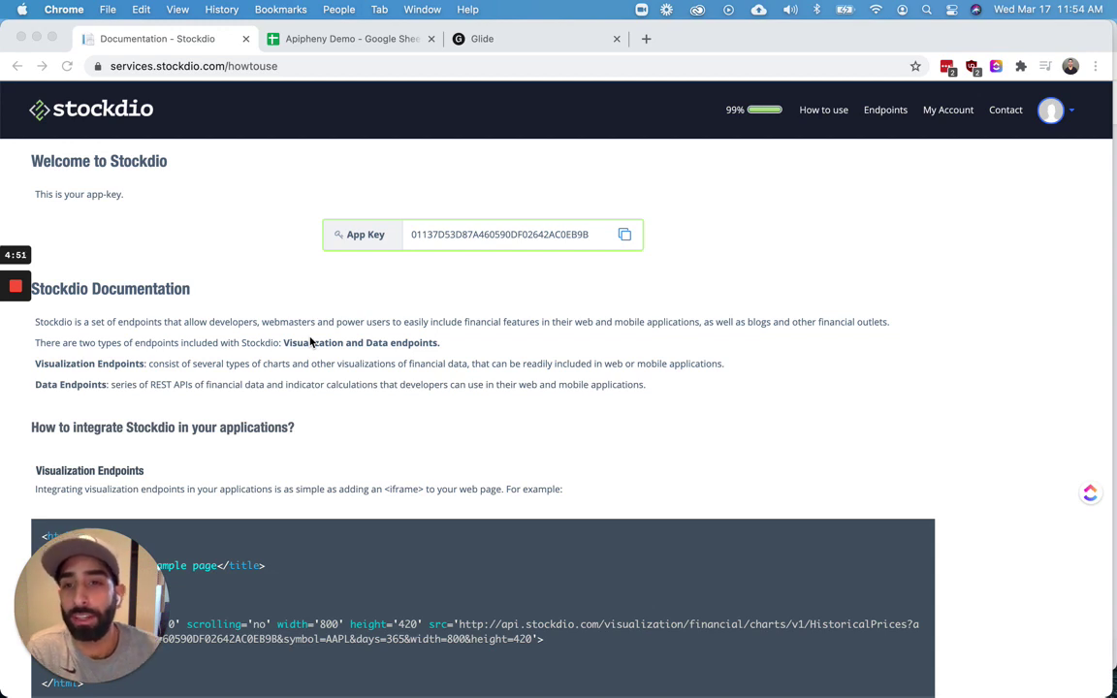
- Open the Get Latest Prices endpoint from Stockdio's catalogue of data endpoints
{"action": "left_click", "coordinate": [245, 307]}
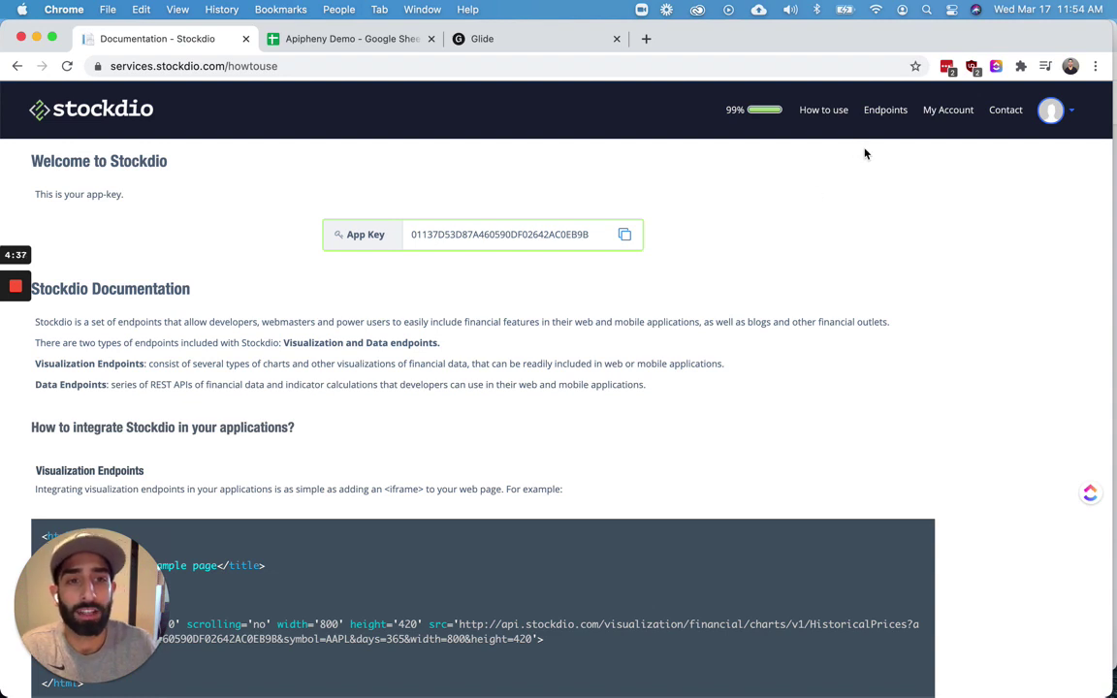
{"action": "left_click", "coordinate": [888, 117]}
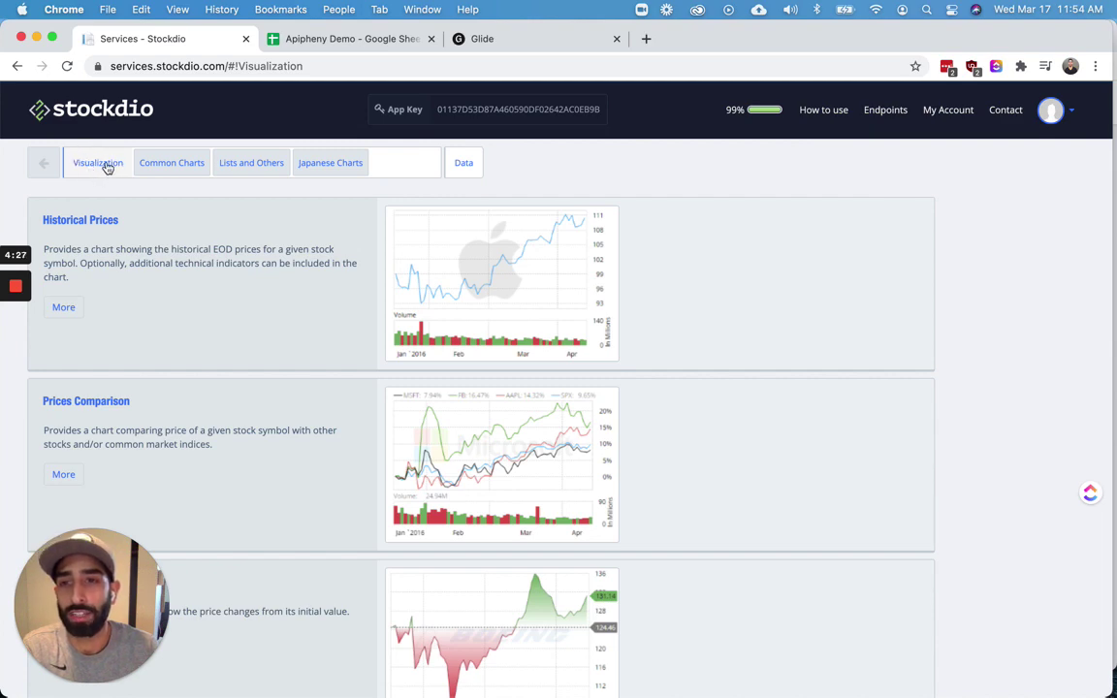
{"action": "left_click", "coordinate": [473, 171]}
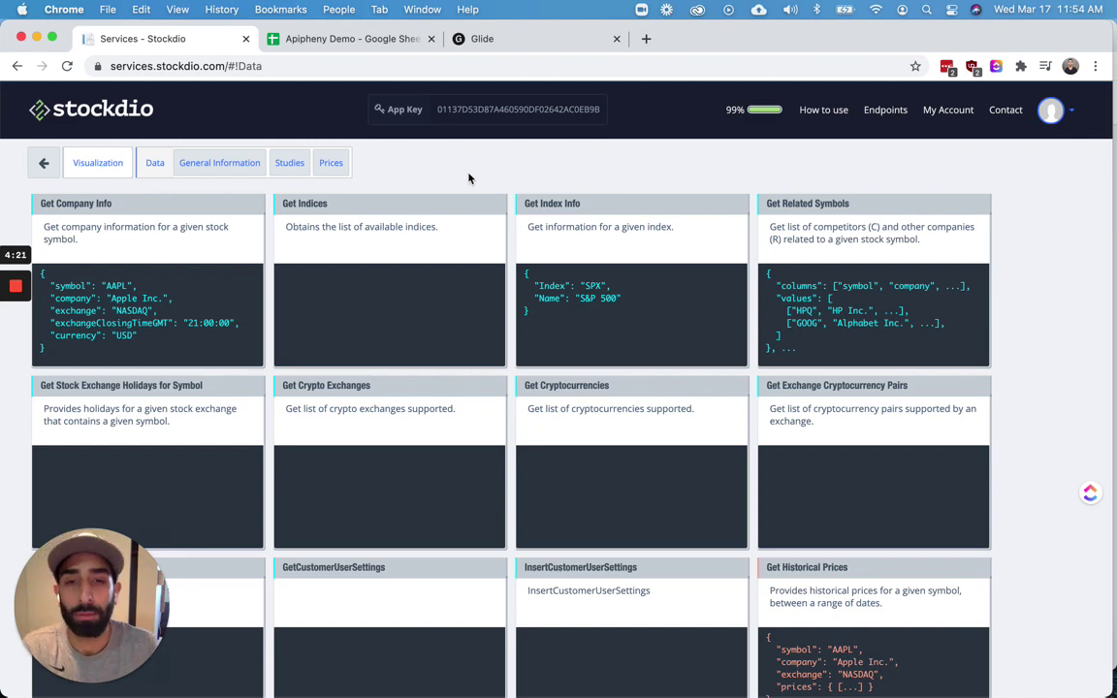
{"action": "scroll", "coordinate": [516, 281], "scroll_direction": "down", "scroll_amount": 5}
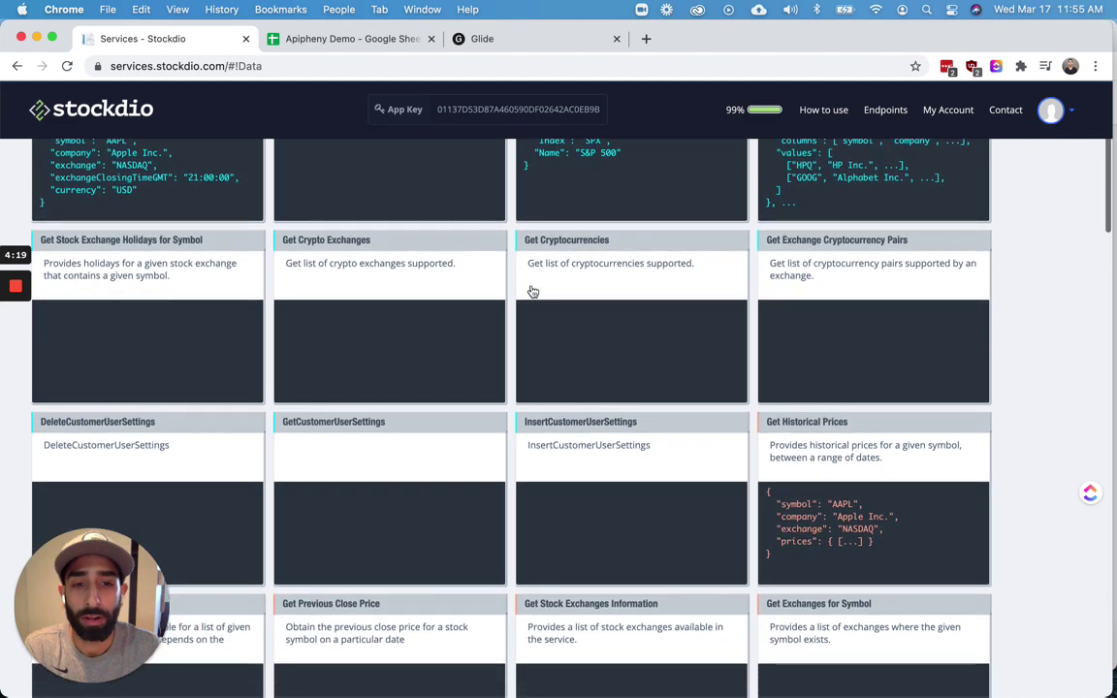
{"action": "scroll", "coordinate": [507, 444], "scroll_direction": "down", "scroll_amount": 5}
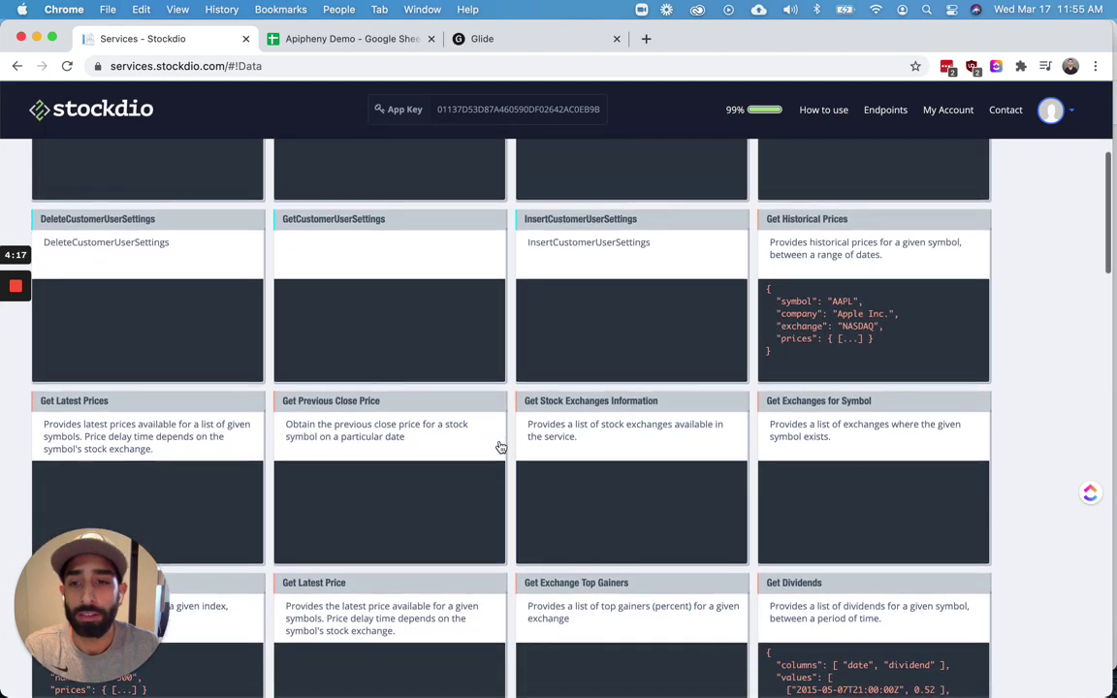
{"action": "scroll", "coordinate": [502, 447], "scroll_direction": "down", "scroll_amount": 2}
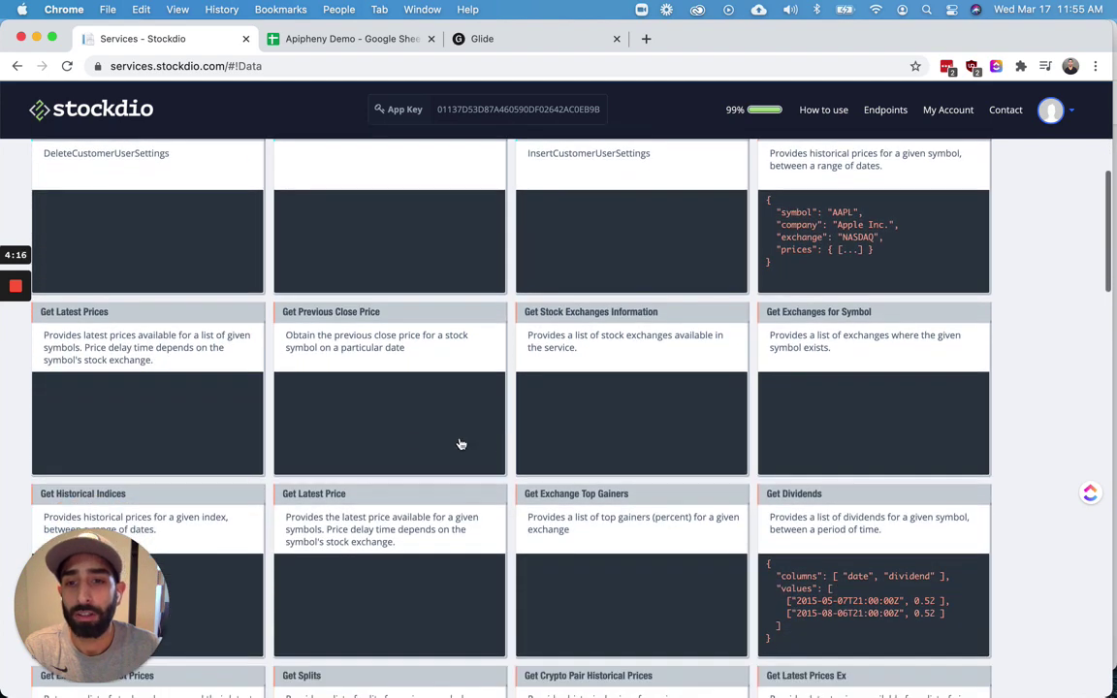
{"action": "left_click", "coordinate": [85, 321]}
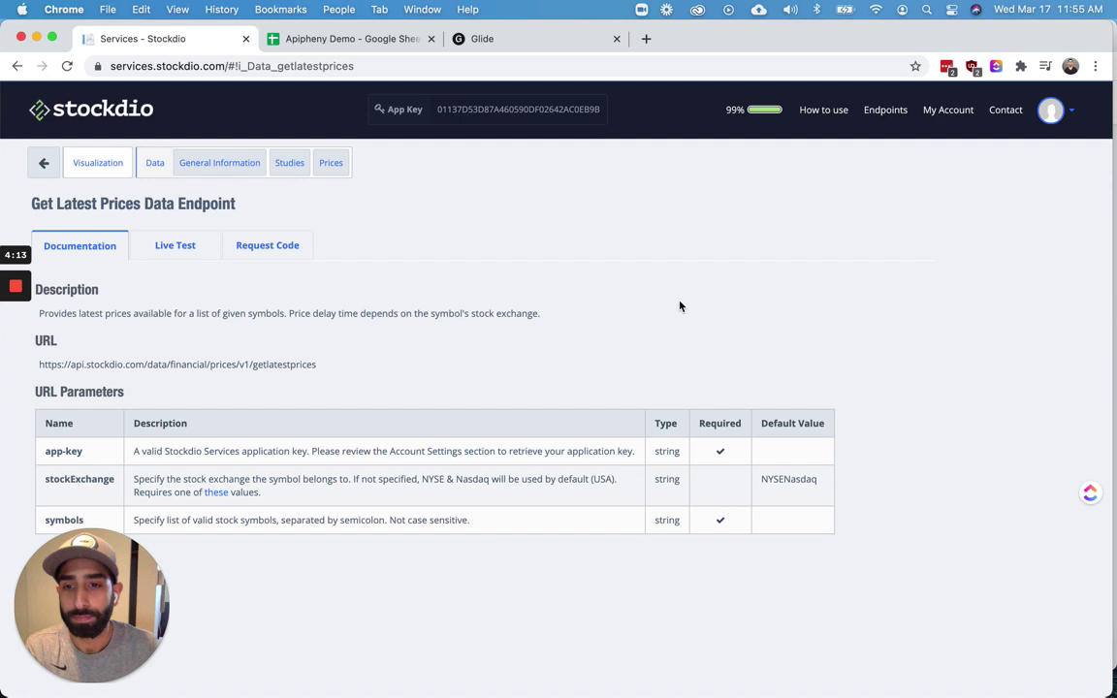
- Open the live test of the Get Latest Prices data endpoint
{"action": "scroll", "coordinate": [819, 335], "scroll_direction": "down", "scroll_amount": 1}
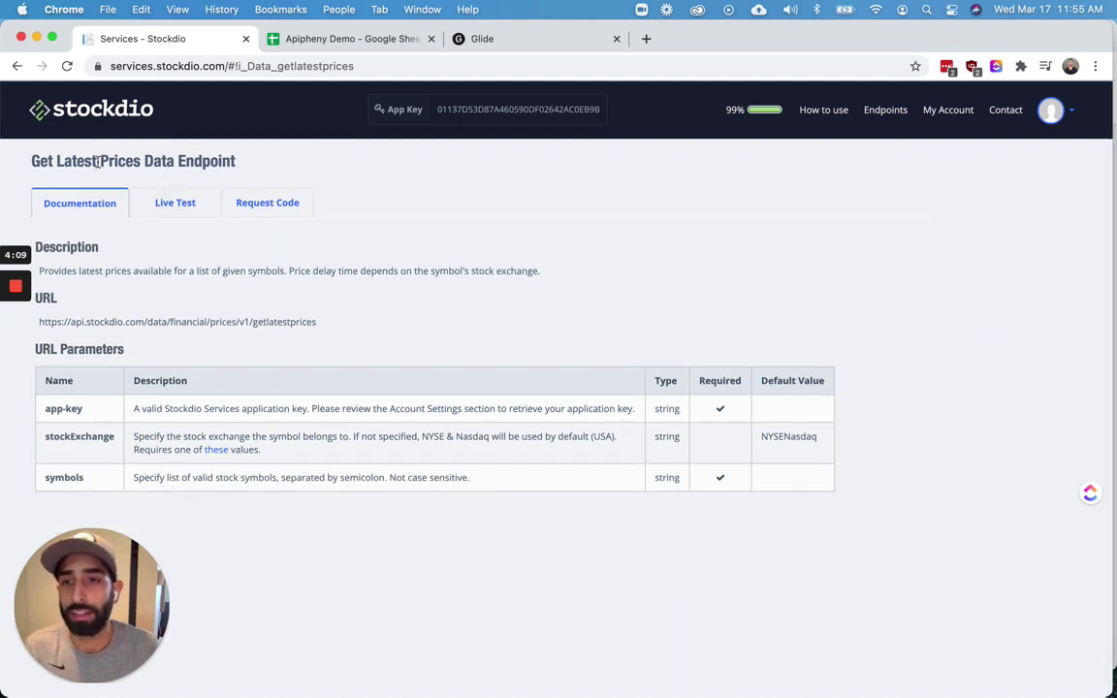
{"action": "left_click_drag", "start_coordinate": [66, 161], "coordinate": [141, 161]}
{"action": "left_click", "coordinate": [179, 153]}
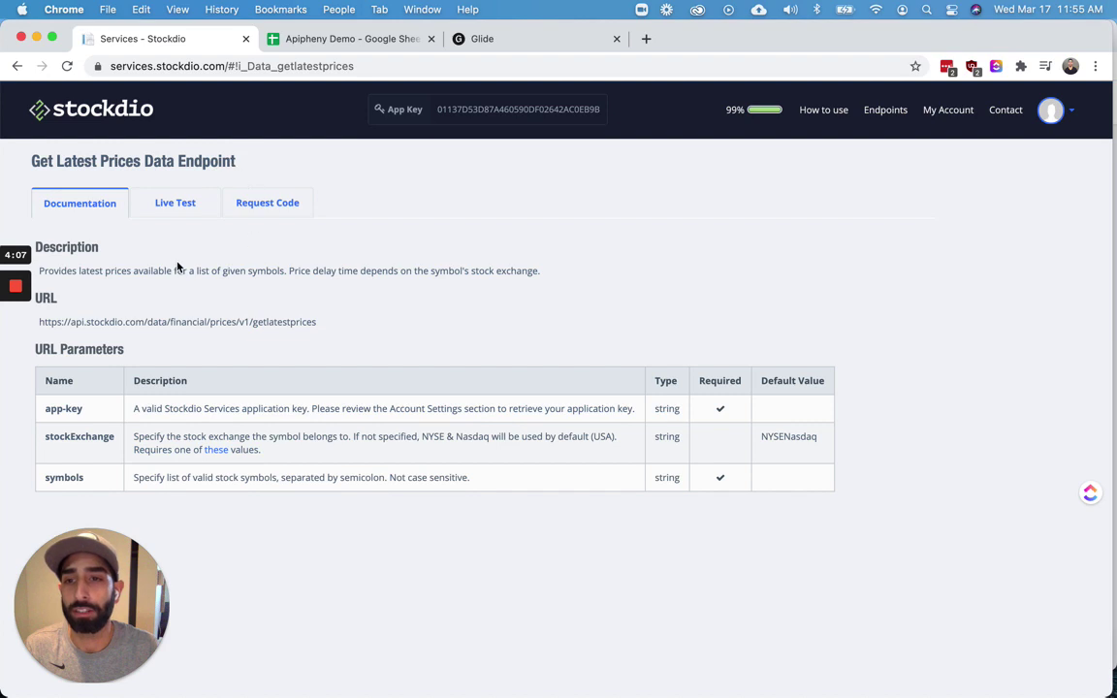
{"action": "left_click", "coordinate": [176, 208]}
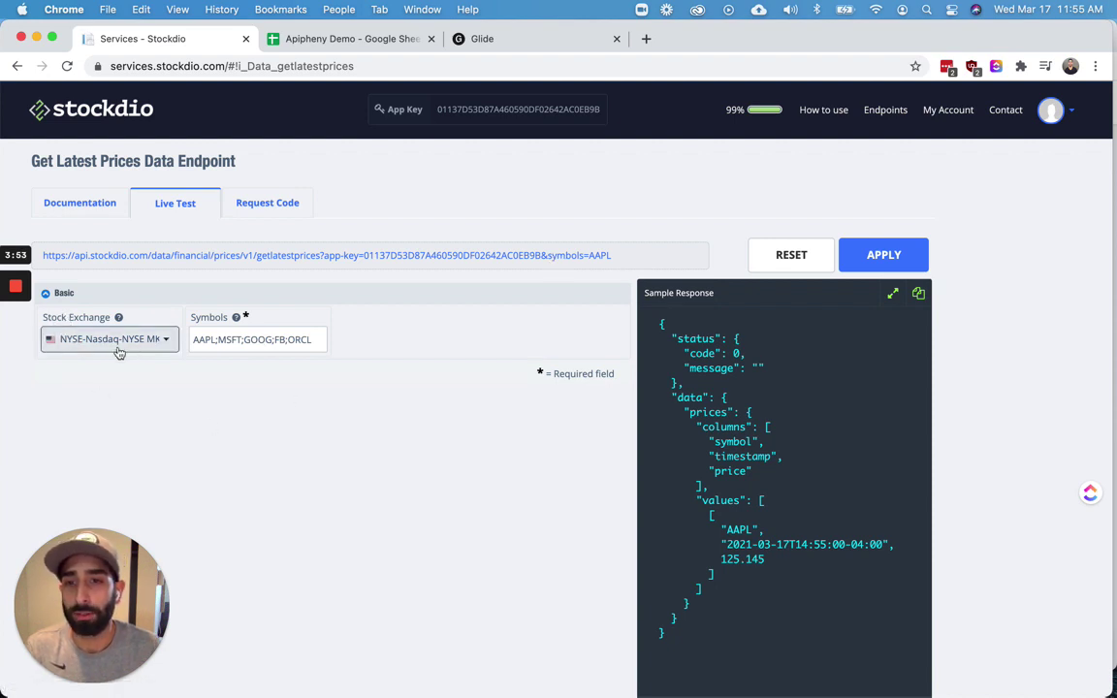
- Examine the available stock exchanges and the format required for the list of stock symbols
{"action": "left_click", "coordinate": [87, 344]}
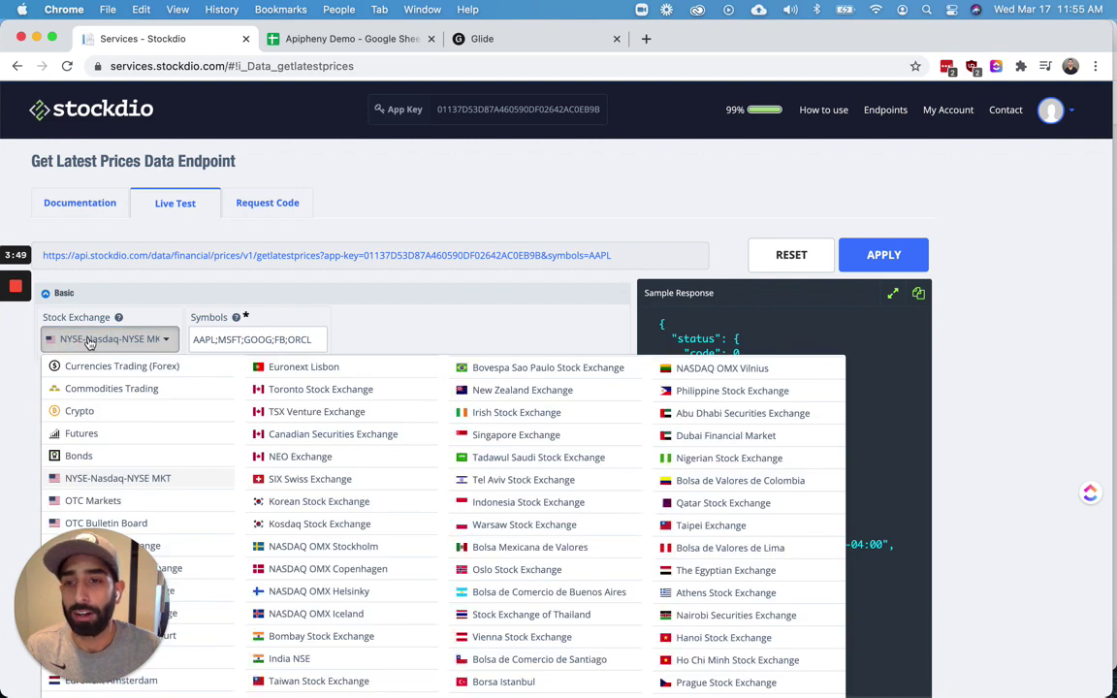
{"action": "left_click", "coordinate": [88, 339]}
{"action": "mouse_move", "coordinate": [193, 339]}
{"action": "left_mouse_down"}
{"action": "mouse_move", "coordinate": [316, 340]}
{"action": "mouse_move", "coordinate": [198, 343]}
{"action": "left_mouse_up"}
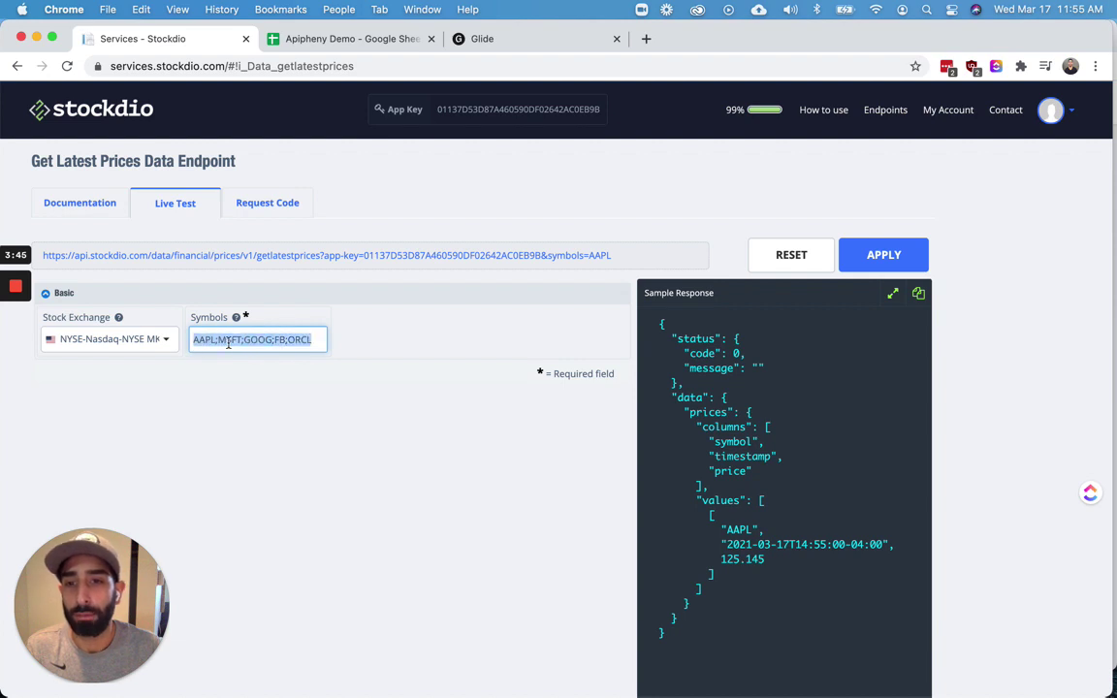
{"action": "left_click", "coordinate": [220, 340]}
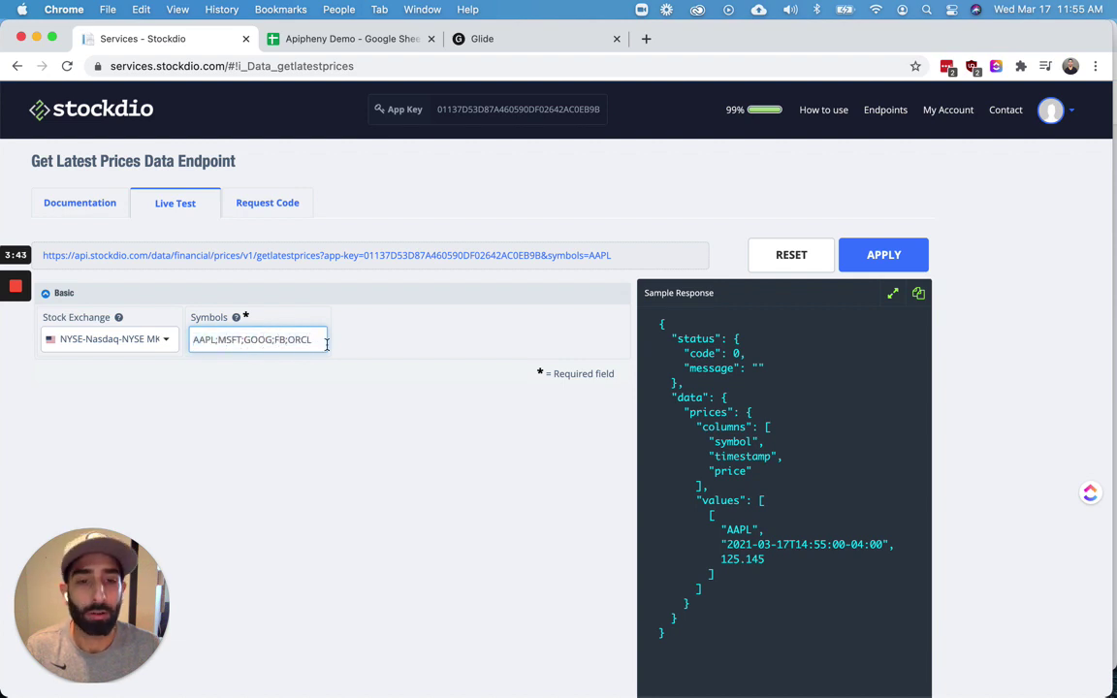
{"action": "left_click_drag", "start_coordinate": [194, 340], "coordinate": [242, 340]}
{"action": "mouse_move", "coordinate": [239, 323]}
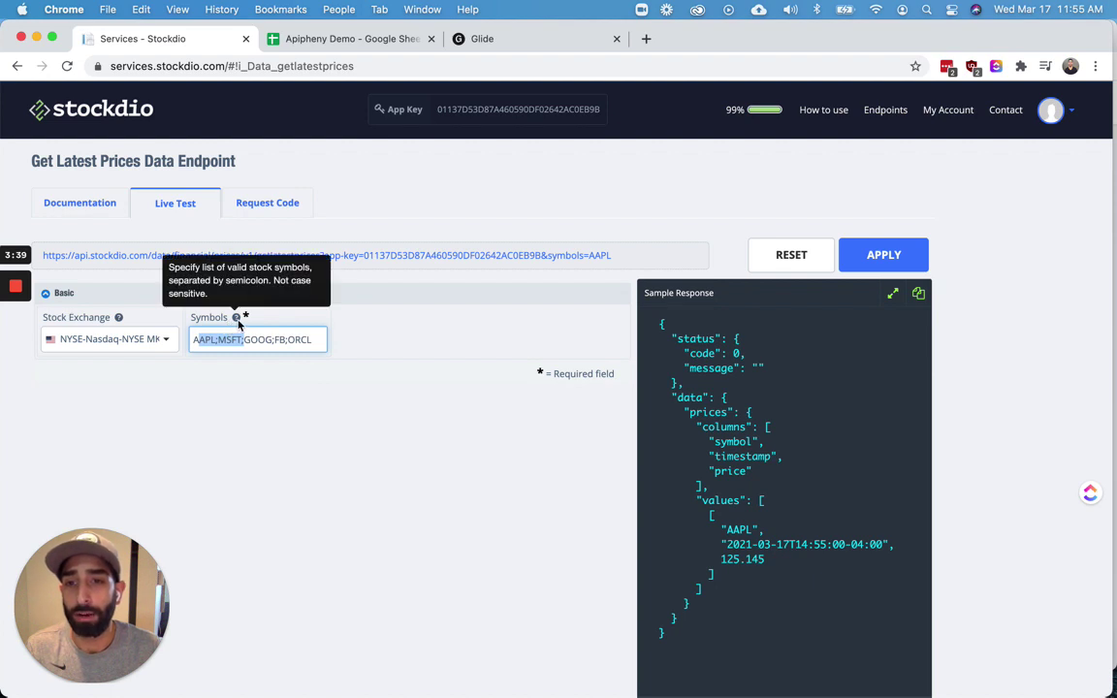
{"action": "left_click", "coordinate": [221, 338]}
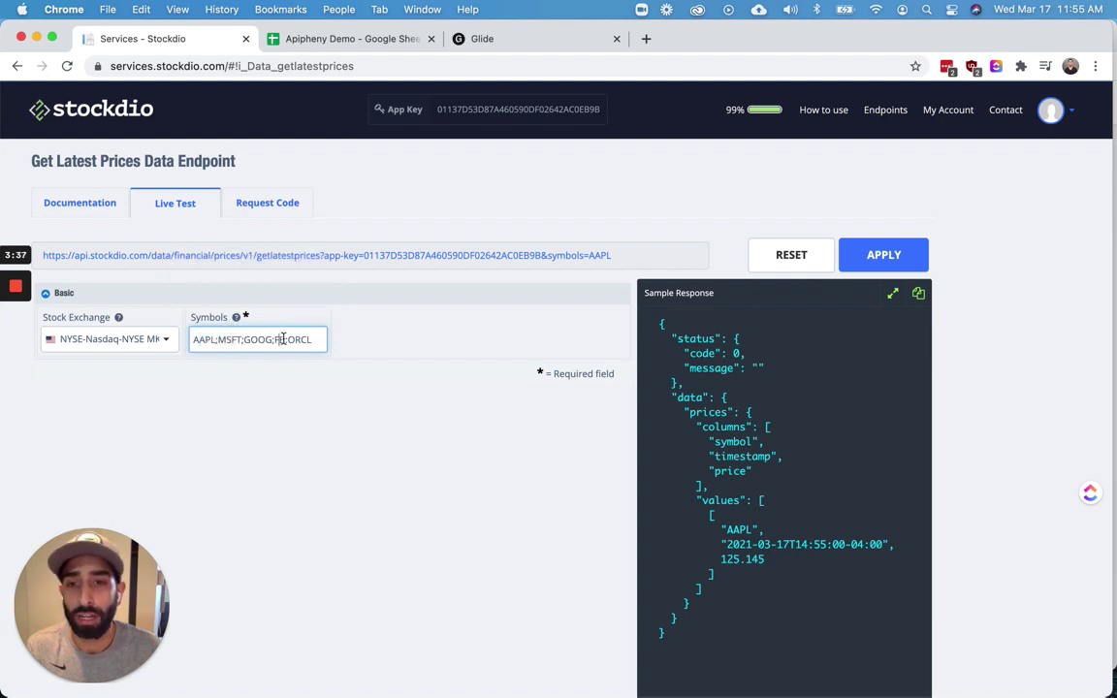
{"action": "left_click", "coordinate": [44, 341]}
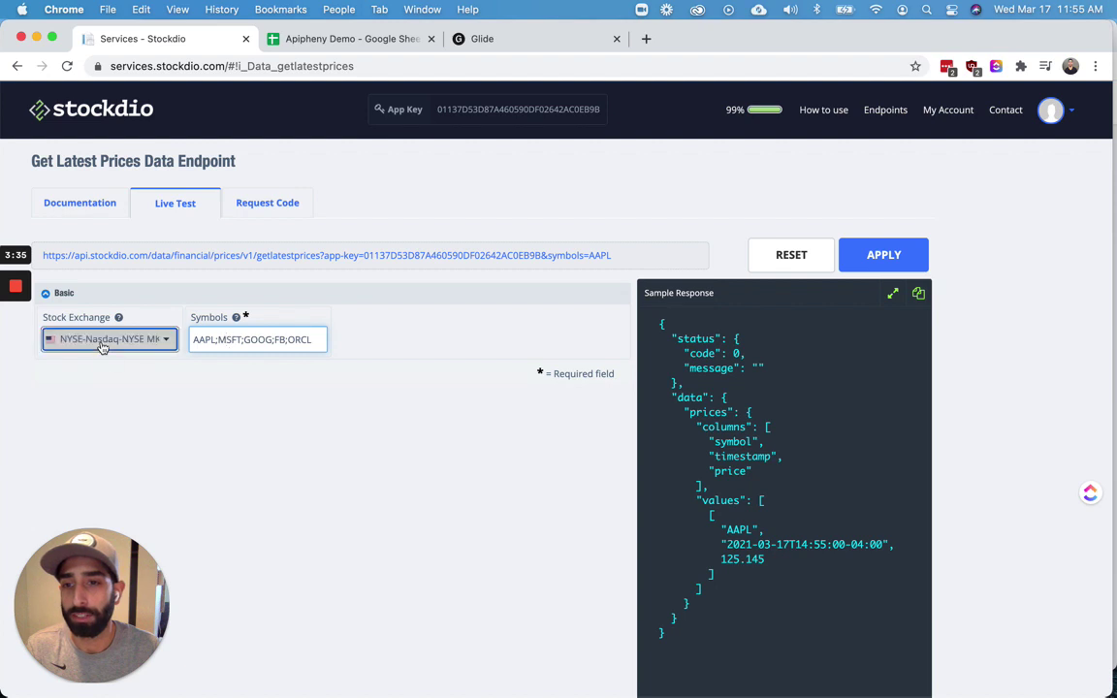
{"action": "left_click", "coordinate": [468, 327]}
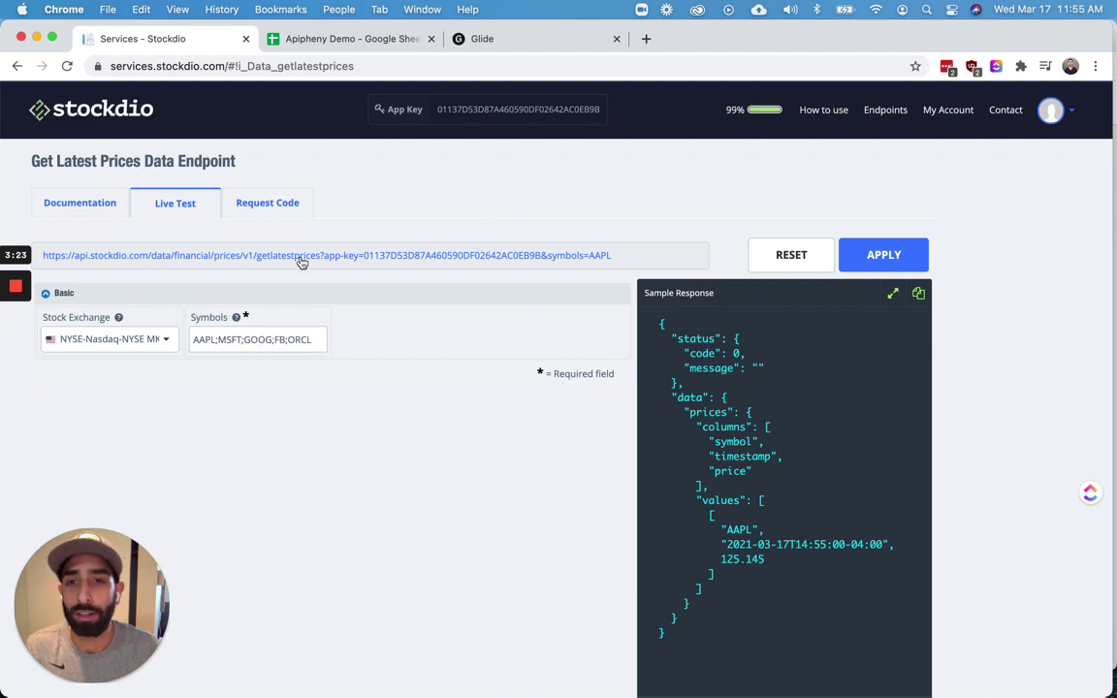
- Copy the sample AAPL request URL containing the API key and try to load it in the browser
{"action": "right_click", "coordinate": [244, 255]}
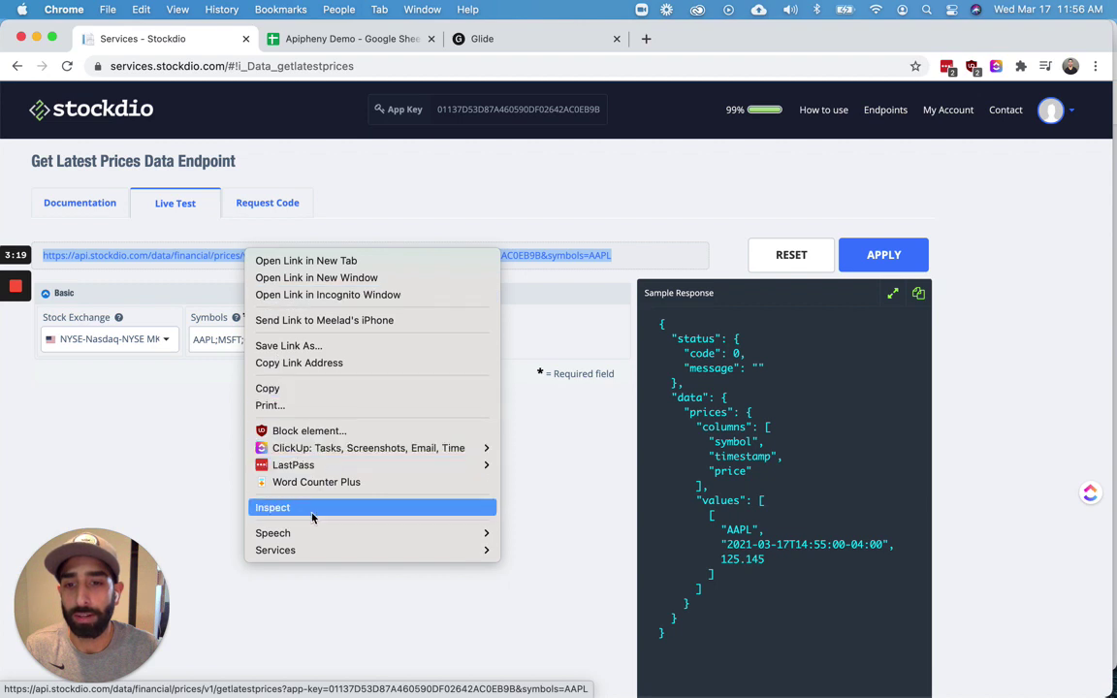
{"action": "left_click", "coordinate": [303, 364]}
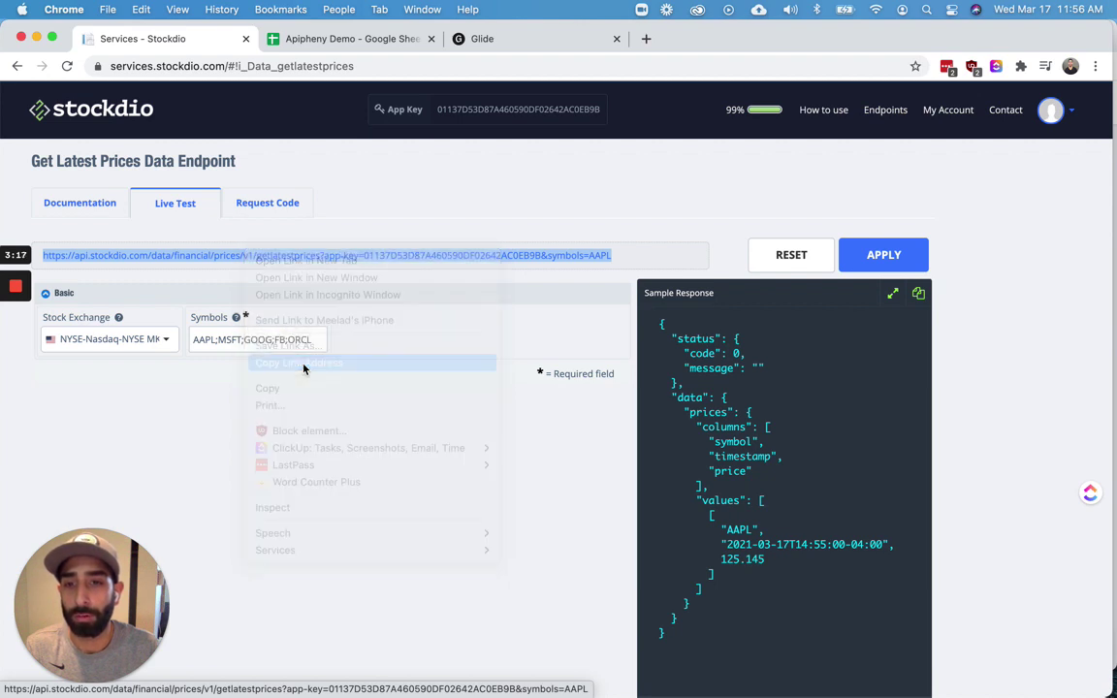
{"action": "left_click", "coordinate": [344, 289]}
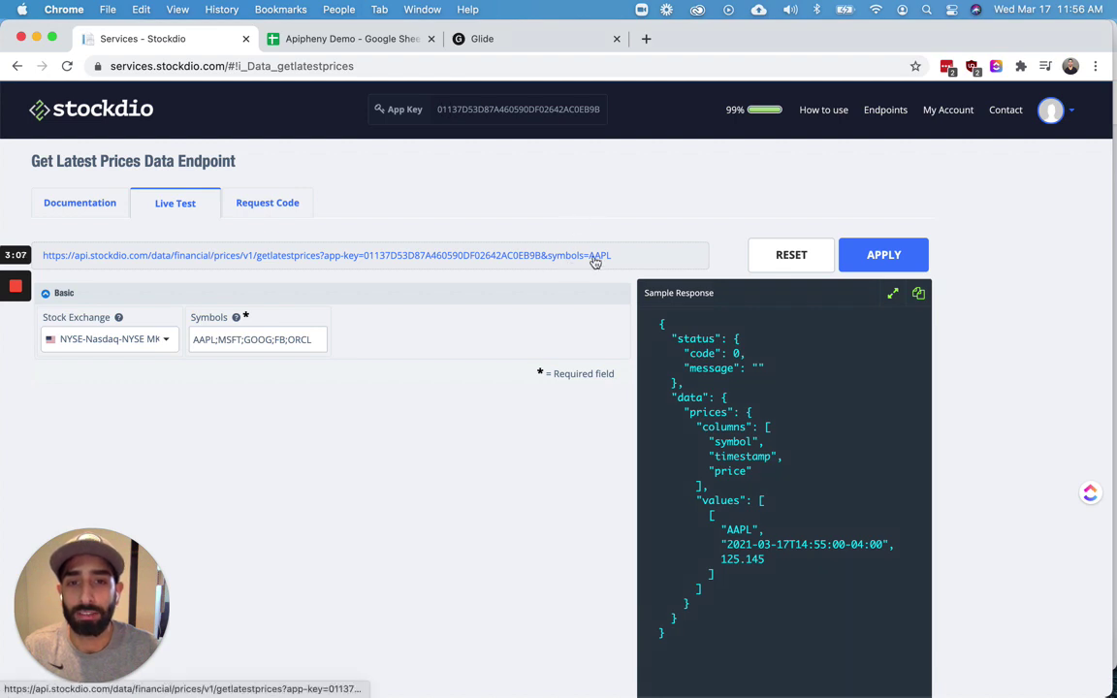
{"action": "left_click", "coordinate": [390, 68]}
{"action": "key", "text": "super+v"}
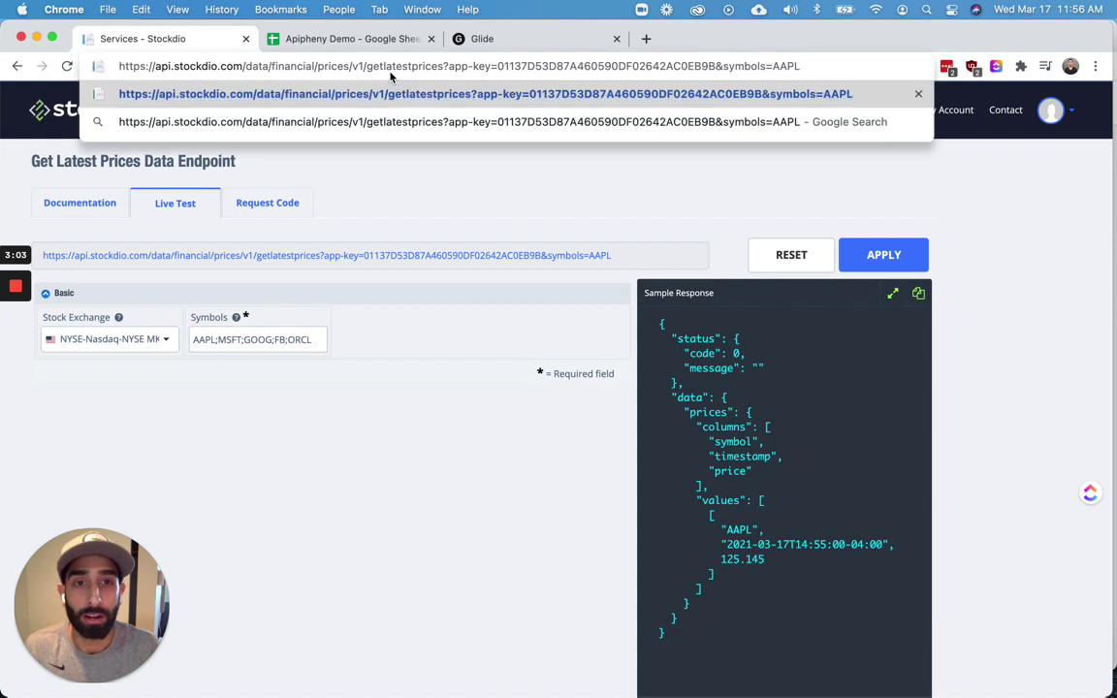
{"action": "key", "text": "Return"}
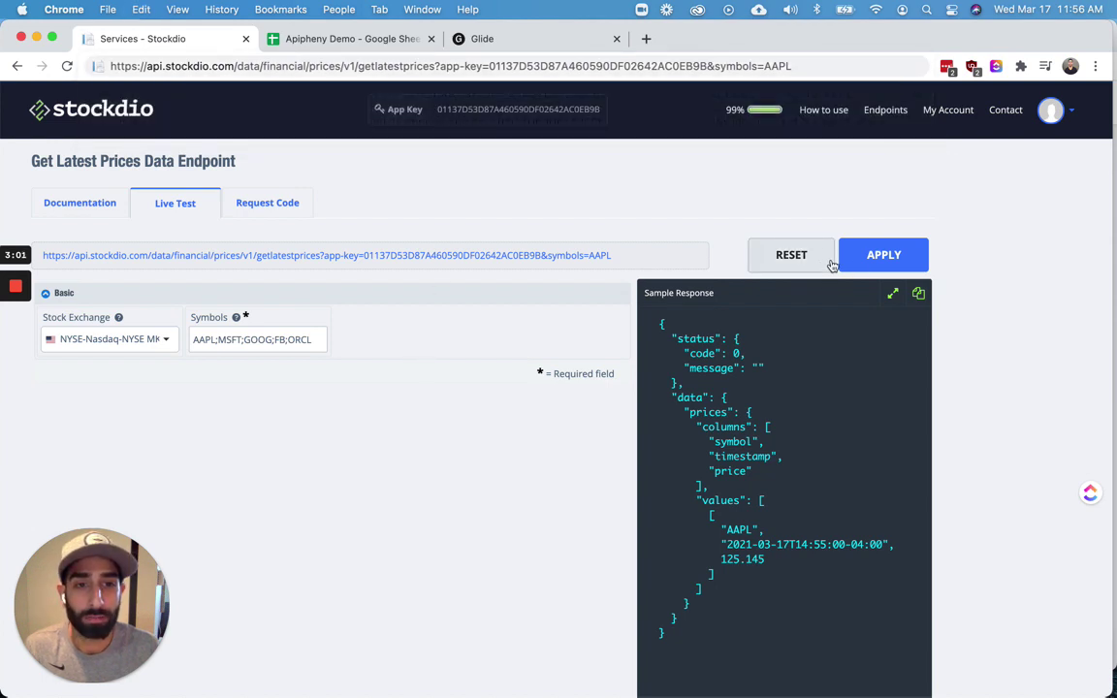
- Apply the symbols AAPL;MSFT;GOOG;FB;ORCL to the live test and copy the generated request URL's link address
{"action": "left_click", "coordinate": [878, 256]}
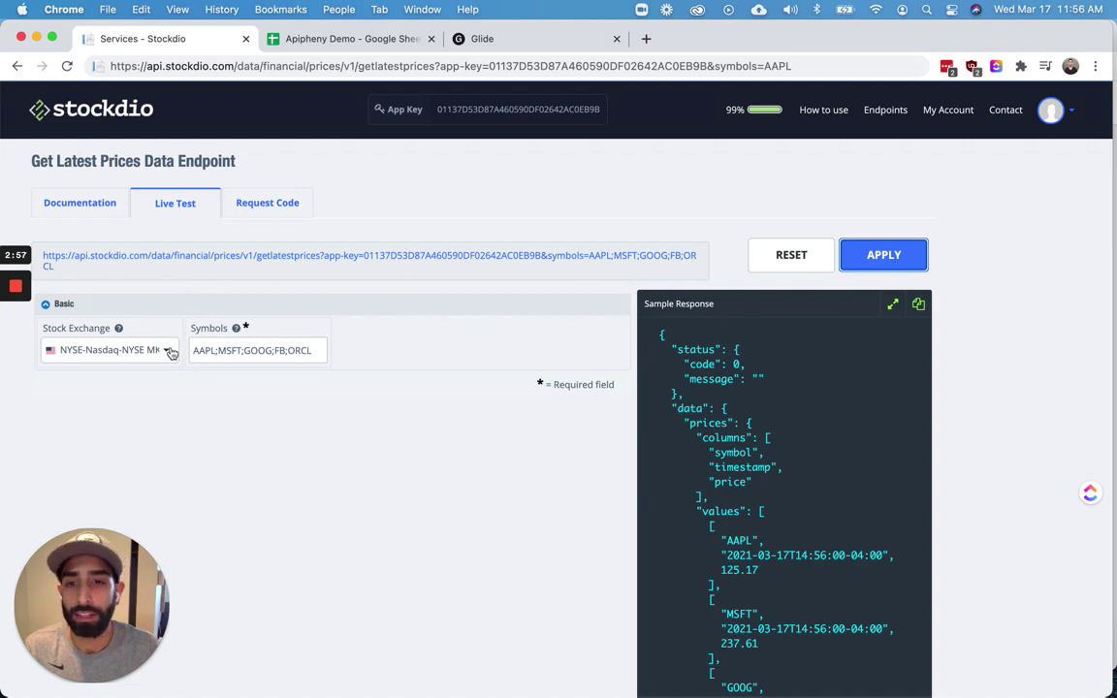
{"action": "triple_click", "coordinate": [296, 351]}
{"action": "left_click", "coordinate": [310, 352]}
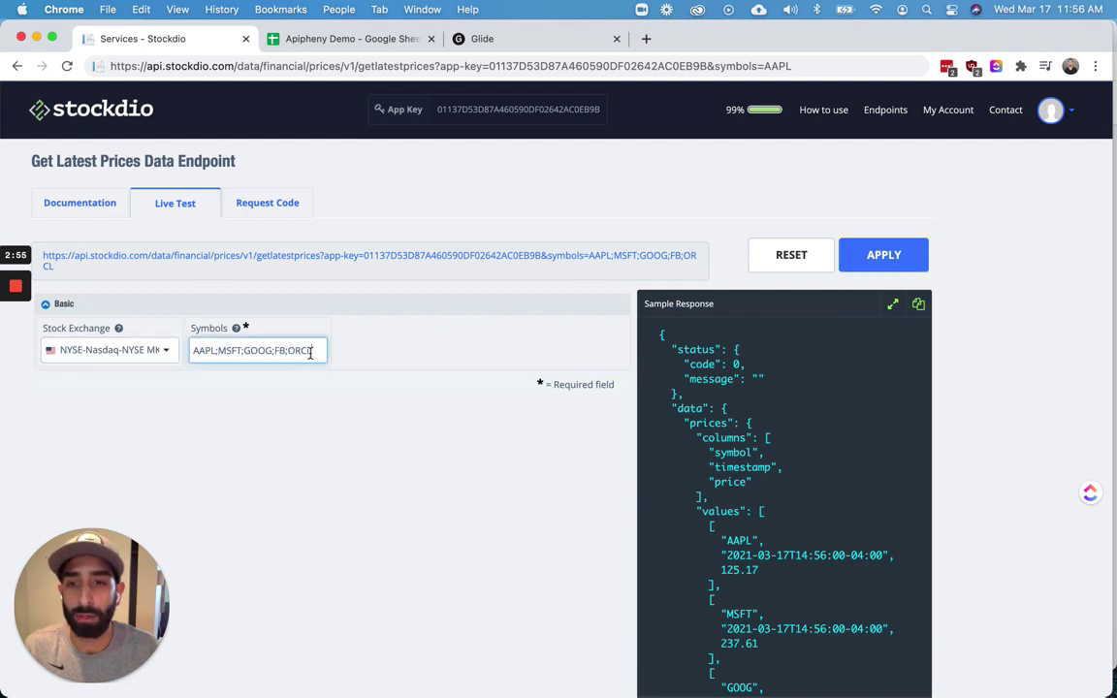
{"action": "right_click", "coordinate": [379, 259]}
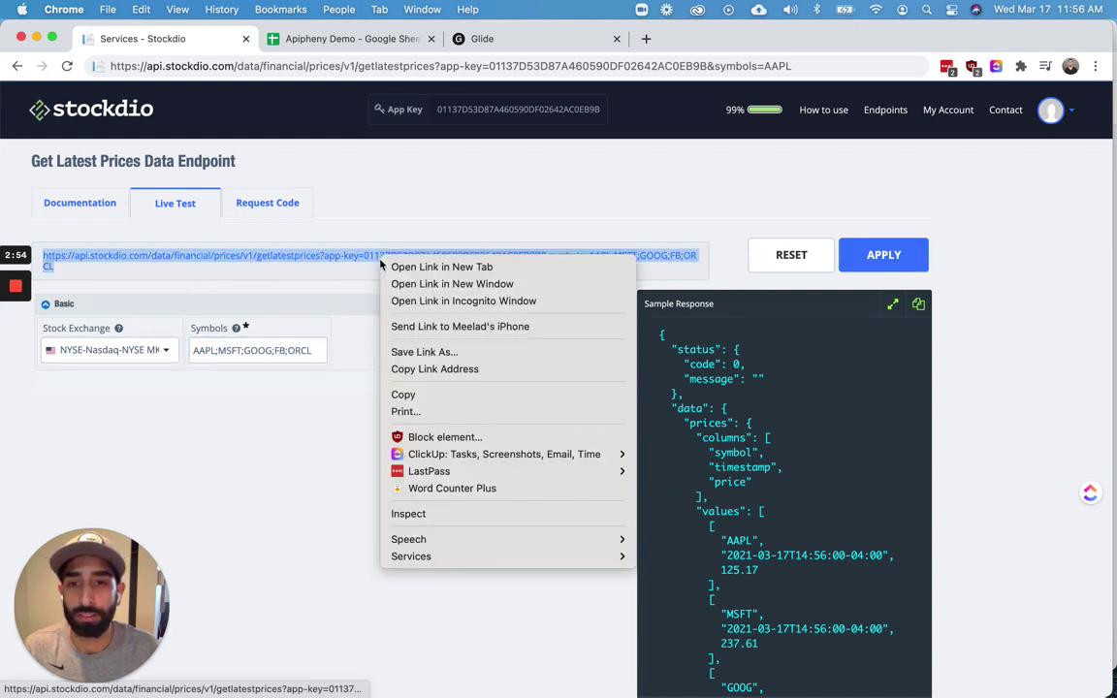
{"action": "left_click", "coordinate": [434, 369]}
- Switch to the Apipheny Demo spreadsheet in Google Sheets and open the Apipheny add-on's Import API form
{"action": "left_click", "coordinate": [328, 39]}
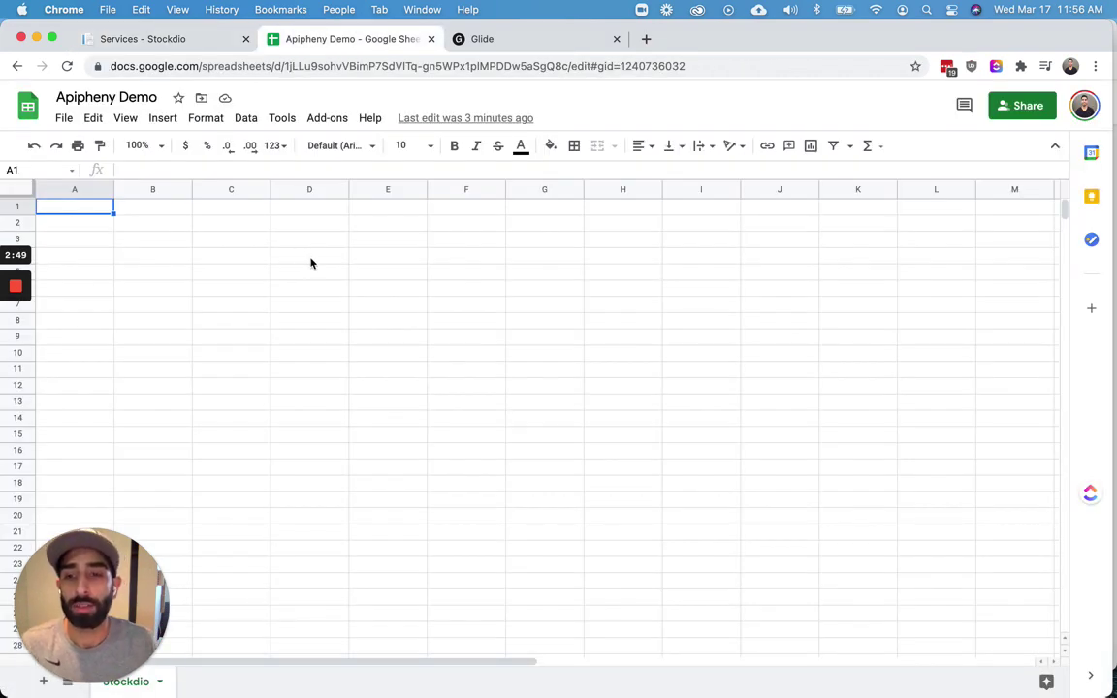
{"action": "left_click", "coordinate": [330, 120]}
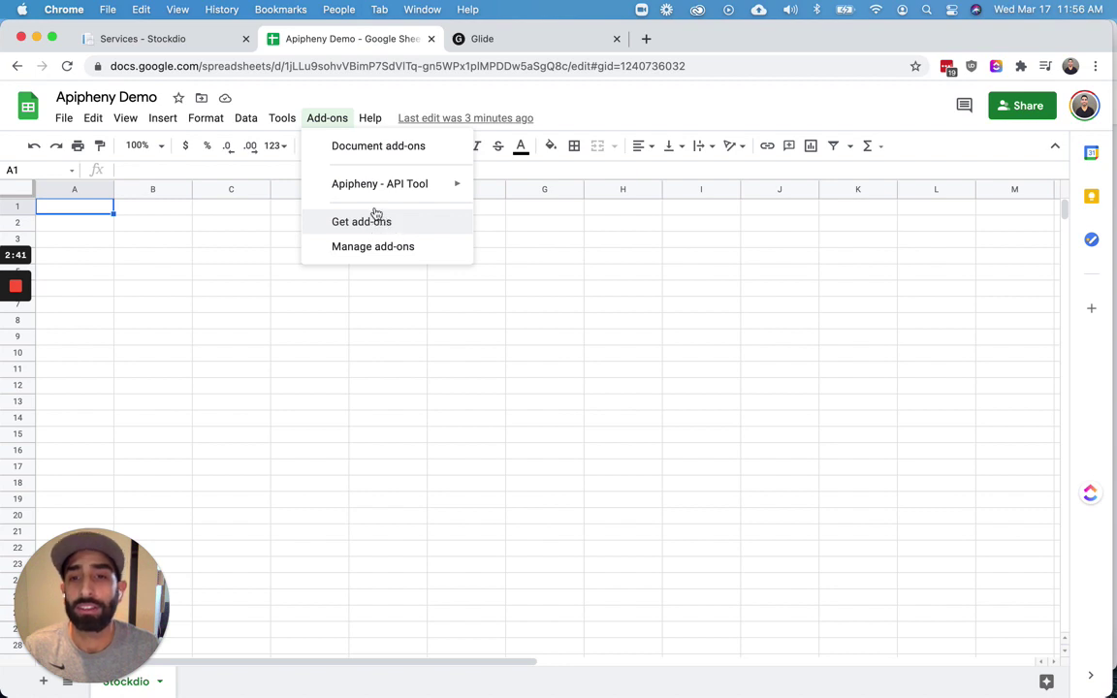
{"action": "mouse_move", "coordinate": [340, 192]}
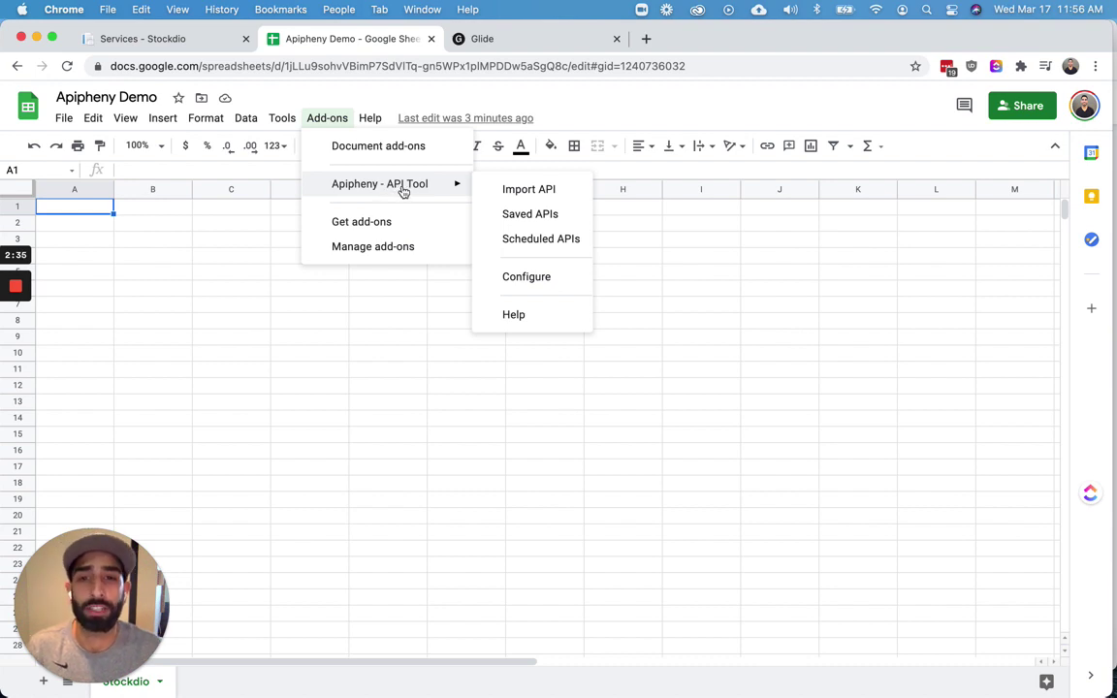
{"action": "left_click", "coordinate": [255, 223]}
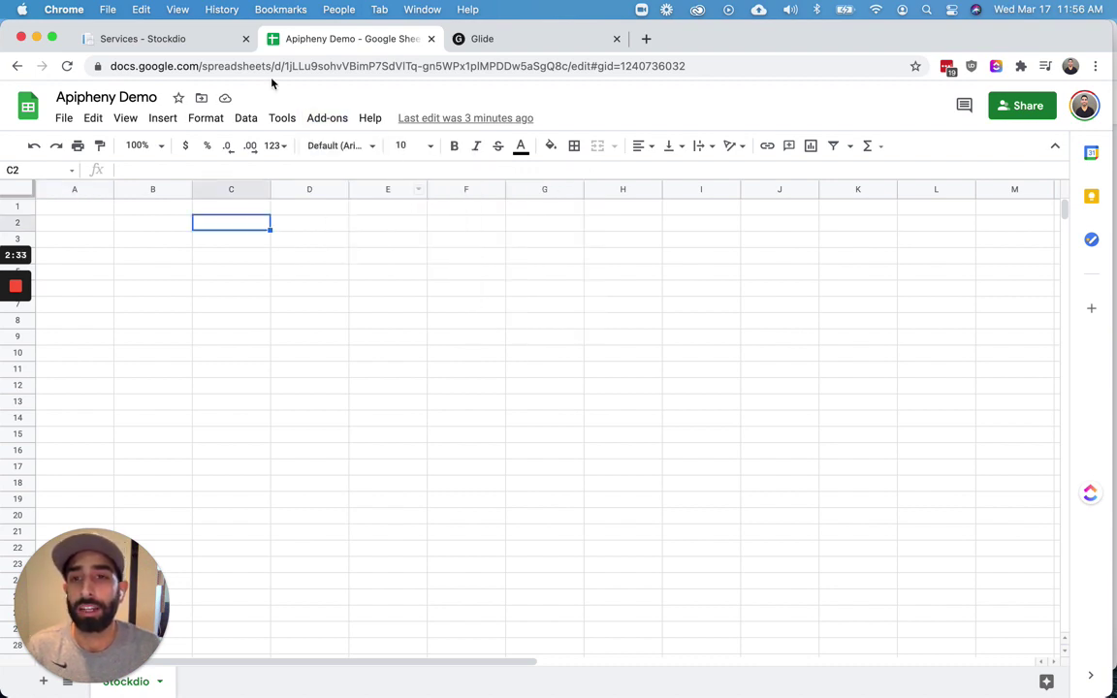
{"action": "left_click", "coordinate": [330, 120]}
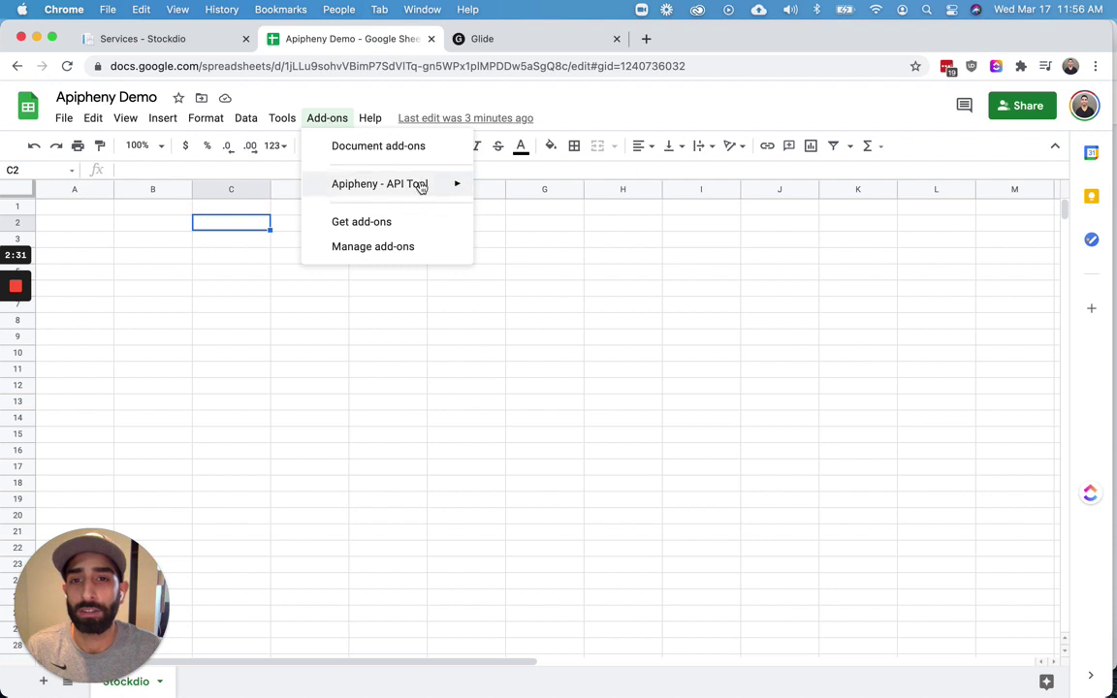
{"action": "mouse_move", "coordinate": [381, 186]}
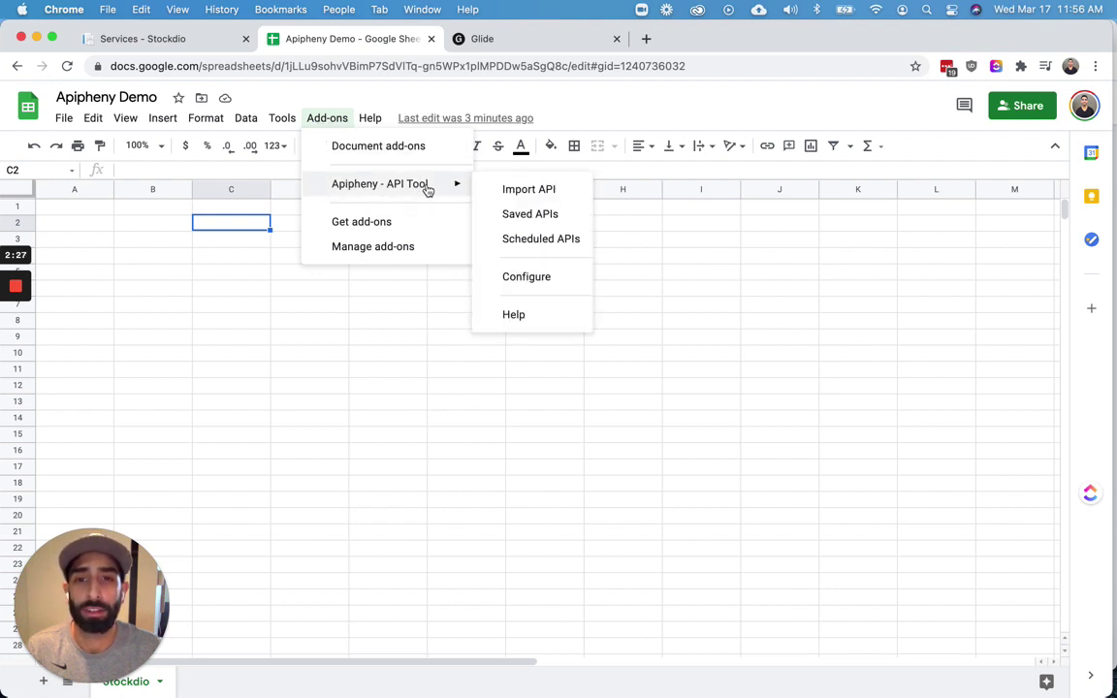
{"action": "left_click", "coordinate": [514, 193]}
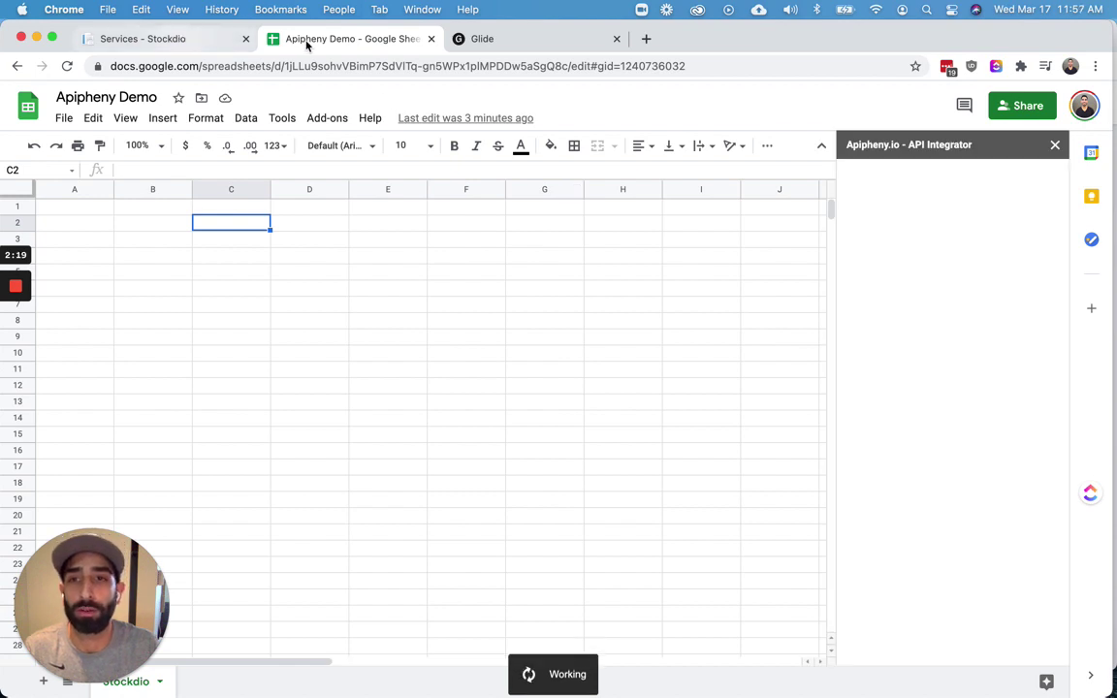
{"action": "key", "text": "ctrl+shift+Tab"}
{"action": "left_click", "coordinate": [340, 43]}
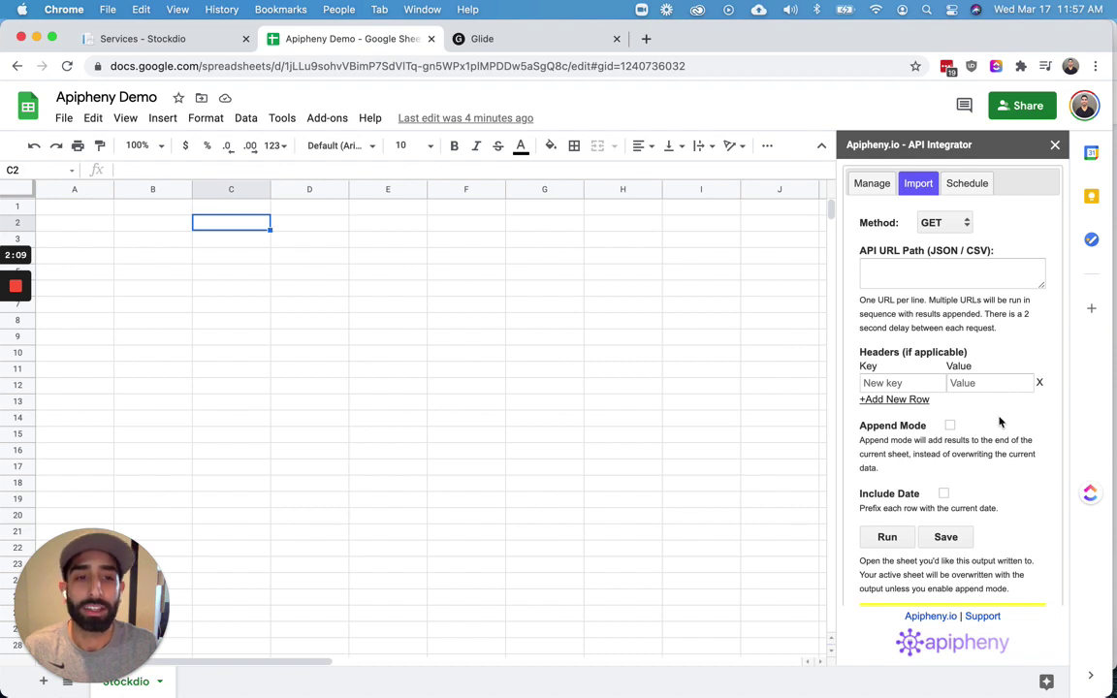
- Paste the copied Stockdio request URL, including its API key, into the API URL Path field for the GET request
{"action": "left_click", "coordinate": [864, 271]}
{"action": "left_click_drag", "start_coordinate": [860, 250], "coordinate": [922, 254]}
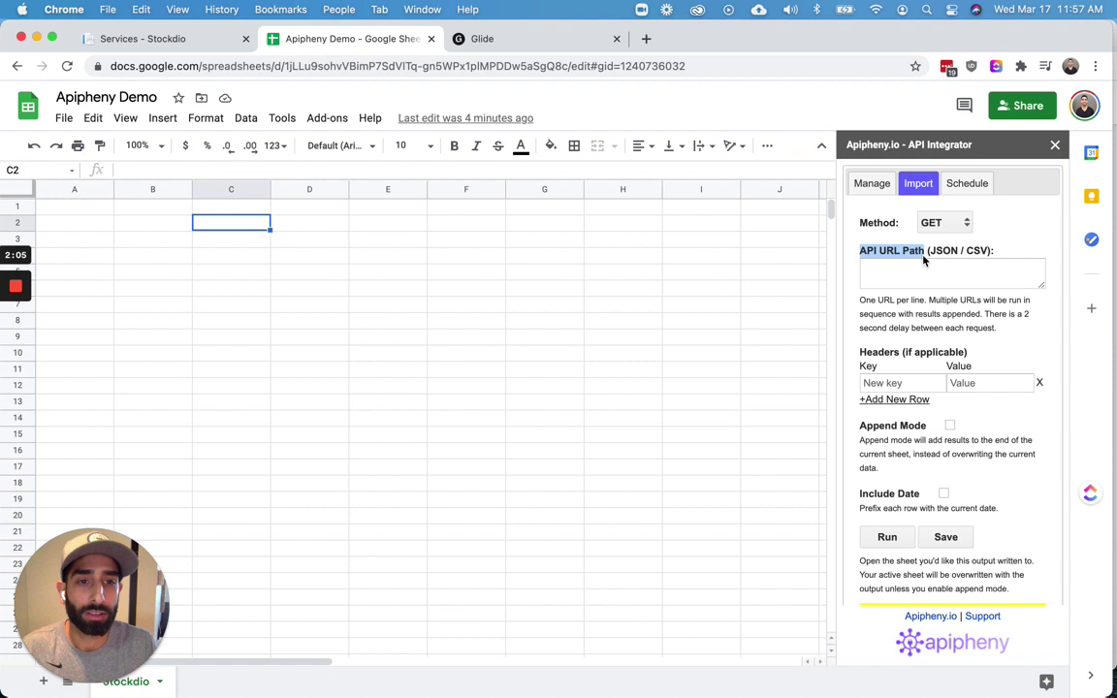
{"action": "left_click", "coordinate": [919, 274]}
{"action": "key", "text": "cmd+v"}
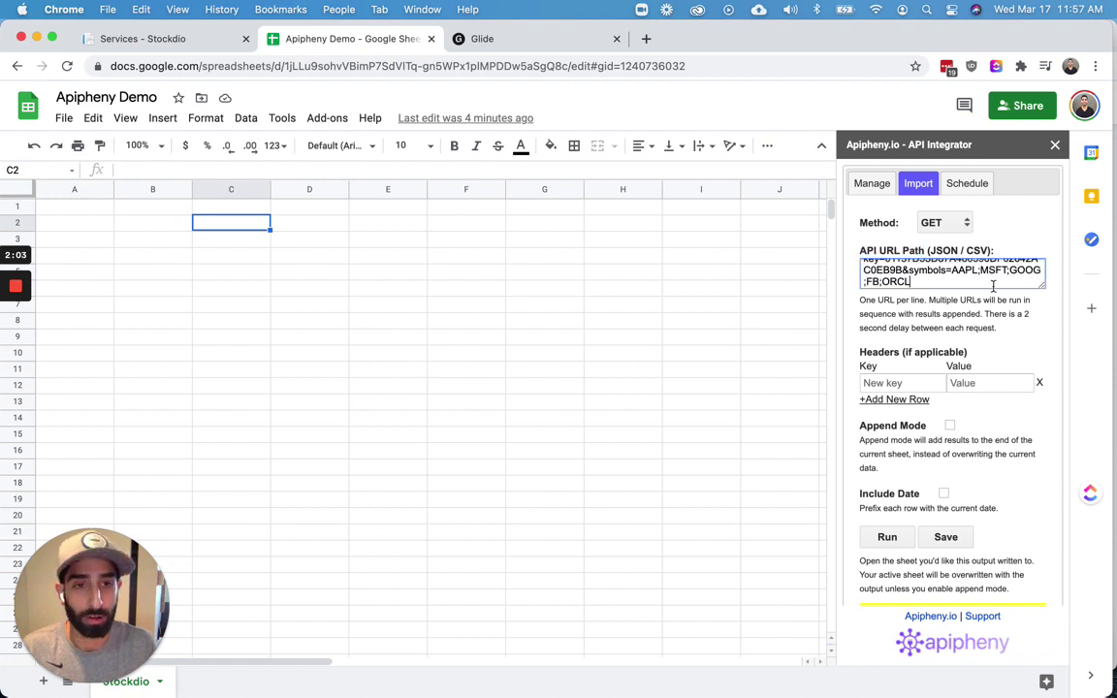
- Enlarge the API URL Path field and examine the request's symbols plus the Headers, Append Mode and Include Date options
{"action": "left_click_drag", "start_coordinate": [1042, 286], "coordinate": [1044, 339]}
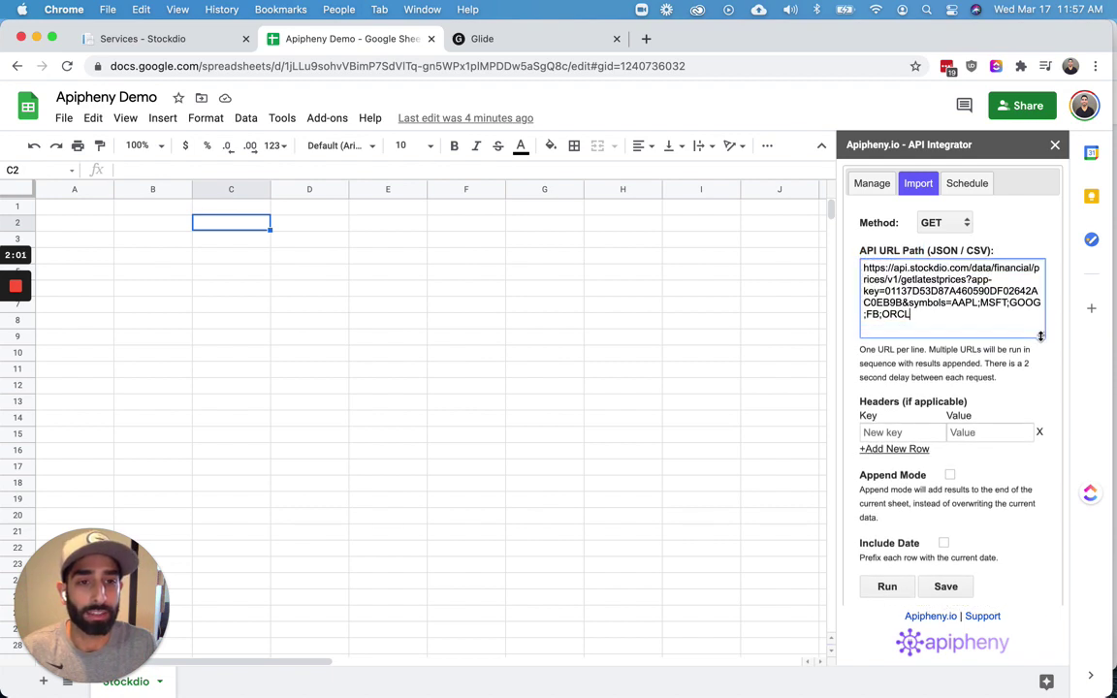
{"action": "left_click_drag", "start_coordinate": [909, 268], "coordinate": [940, 313]}
{"action": "left_click", "coordinate": [924, 306]}
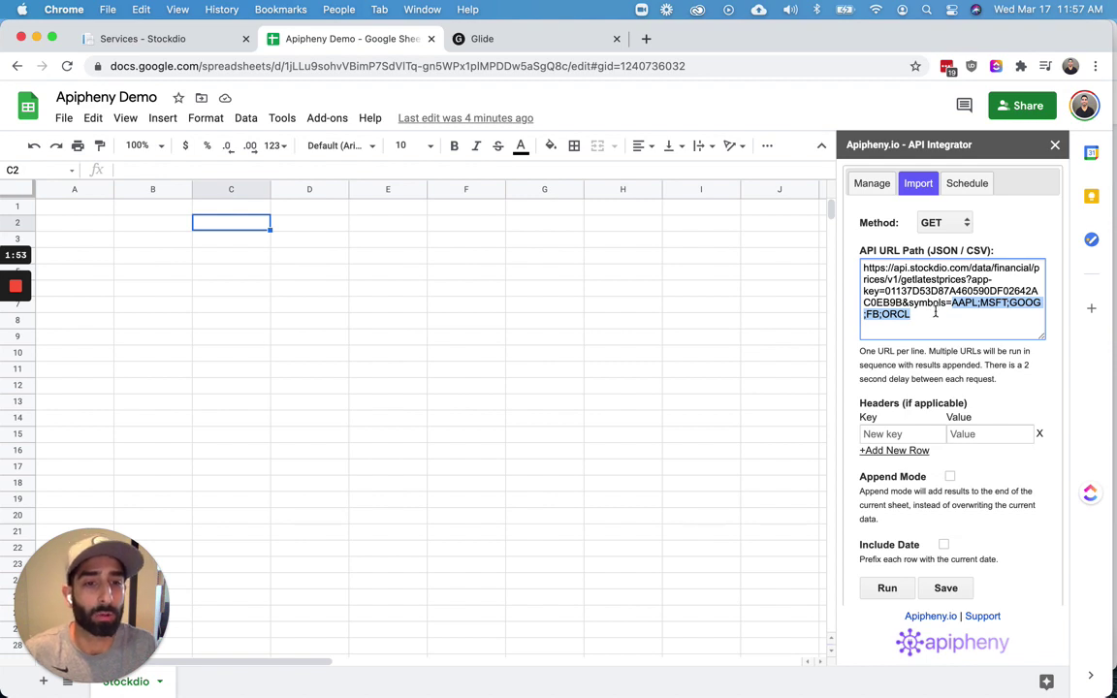
{"action": "left_click_drag", "start_coordinate": [861, 409], "coordinate": [926, 388]}
{"action": "scroll", "coordinate": [956, 406], "scroll_direction": "down", "scroll_amount": 1}
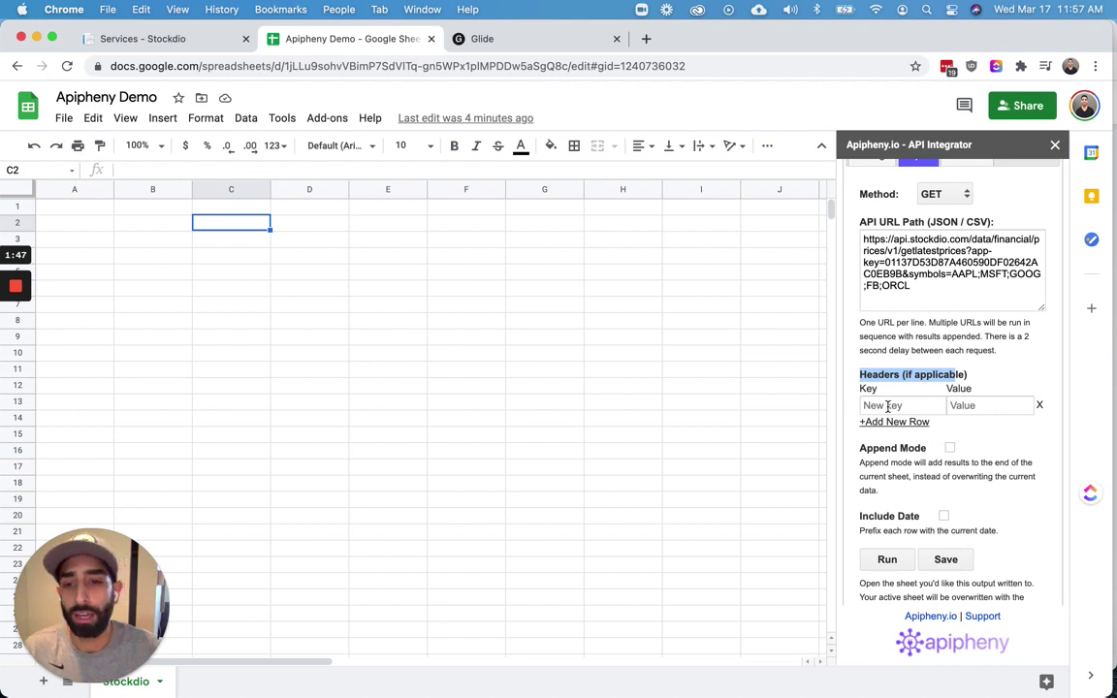
{"action": "scroll", "coordinate": [926, 406], "scroll_direction": "down", "scroll_amount": 3}
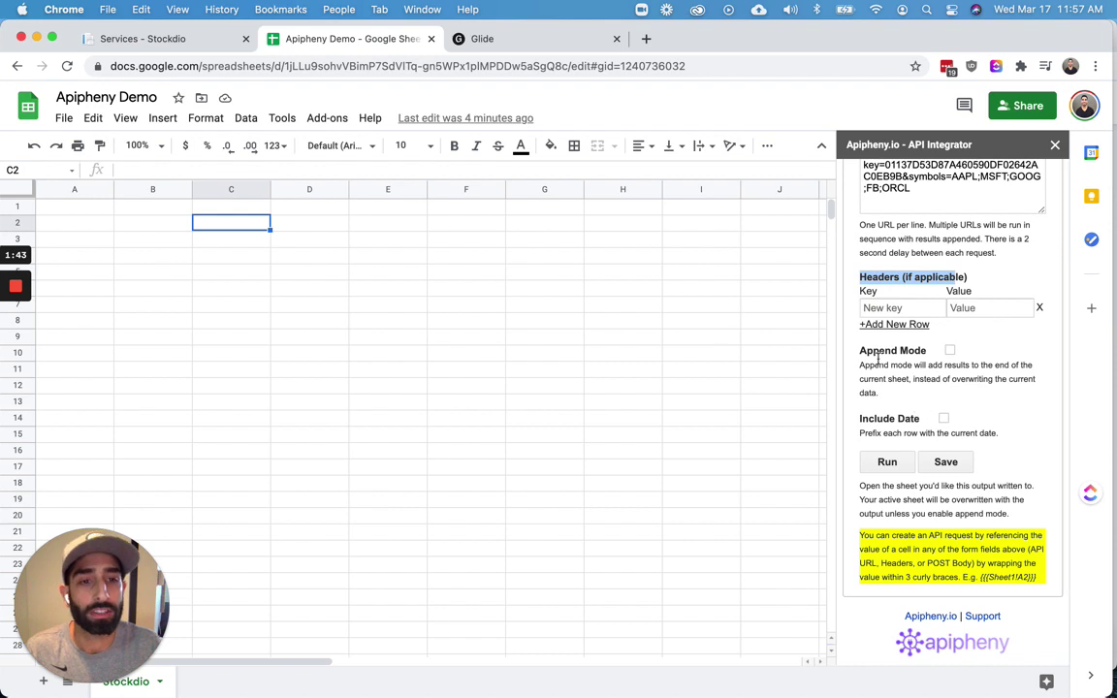
{"action": "left_click_drag", "start_coordinate": [860, 352], "coordinate": [919, 355]}
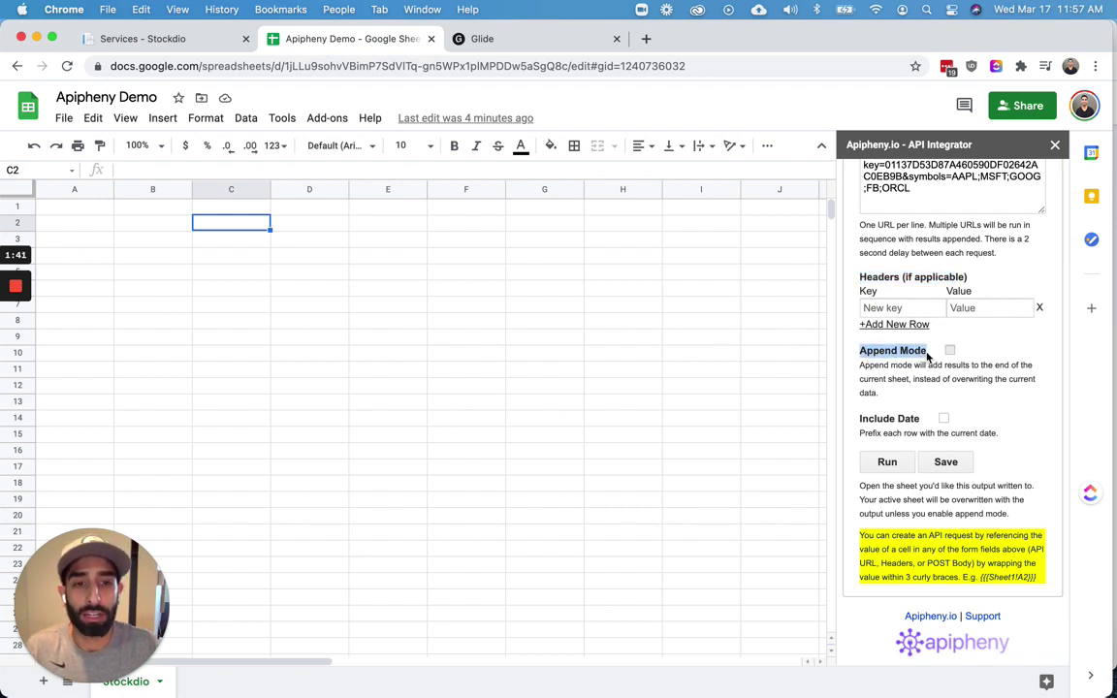
{"action": "left_click", "coordinate": [912, 419]}
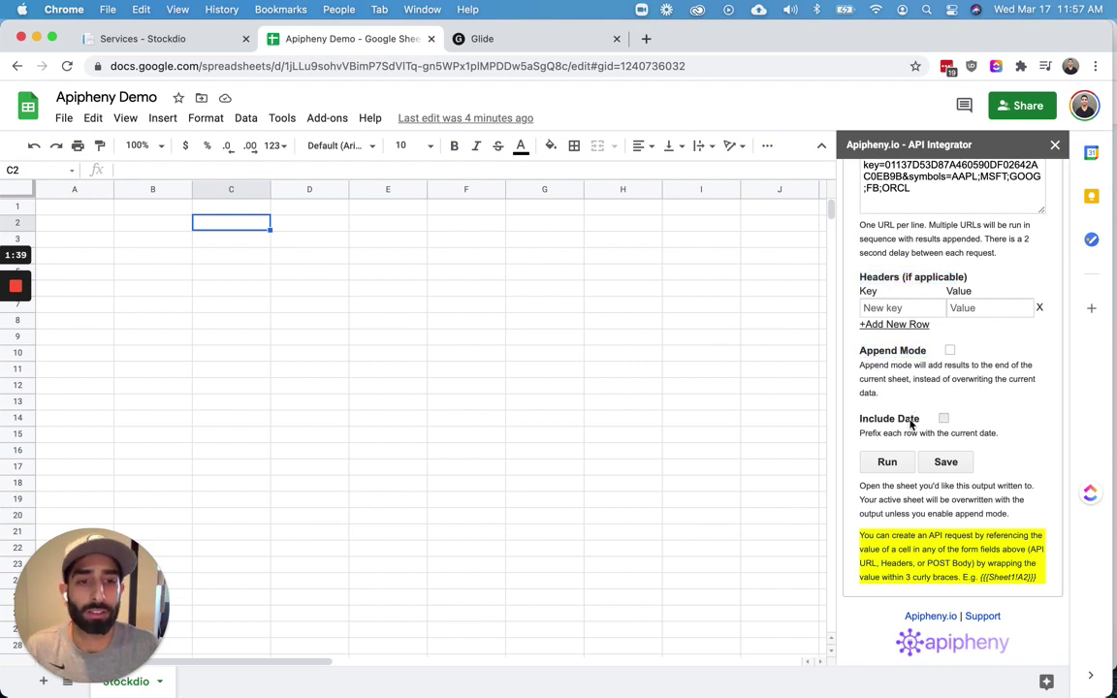
{"action": "left_click", "coordinate": [924, 424]}
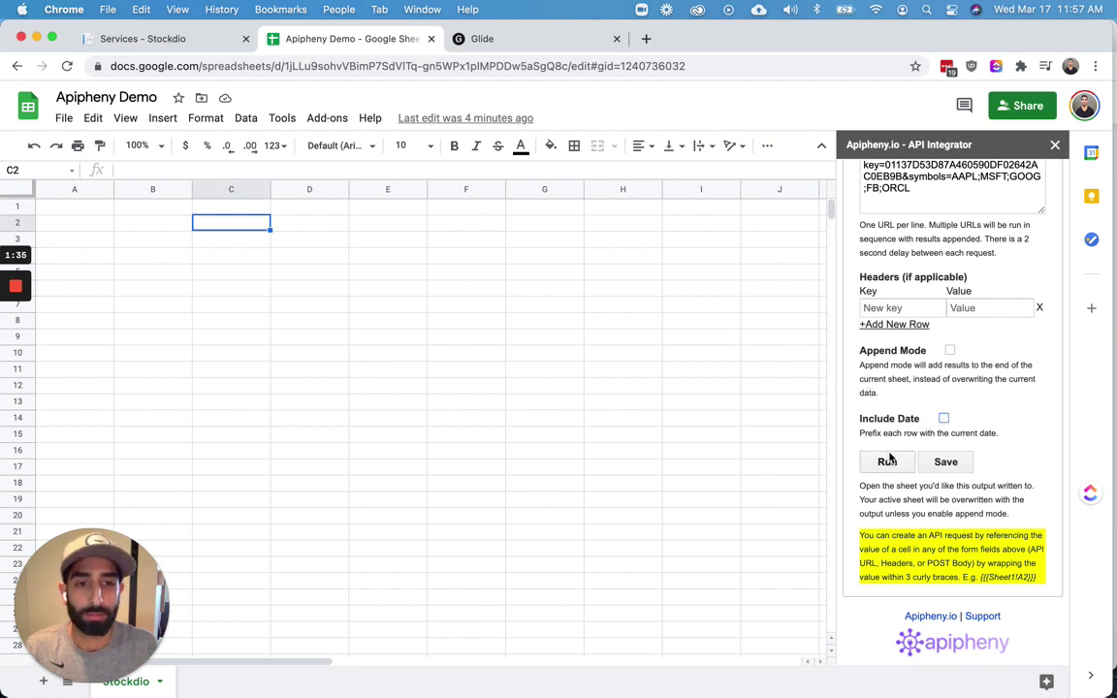
- Run the Stockdio GET request with Append Mode and Include Date disabled to import prices into the Stockdio sheet
{"action": "left_click", "coordinate": [939, 196]}
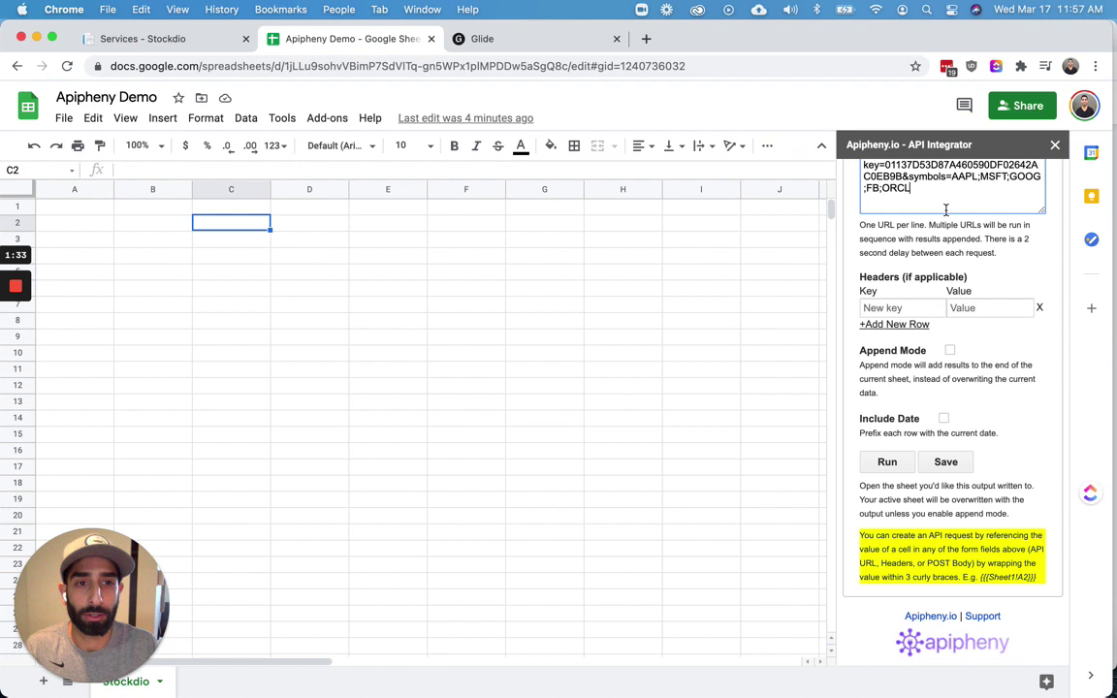
{"action": "scroll", "coordinate": [937, 190], "scroll_direction": "up", "scroll_amount": 3}
{"action": "scroll", "coordinate": [914, 502], "scroll_direction": "down", "scroll_amount": 3}
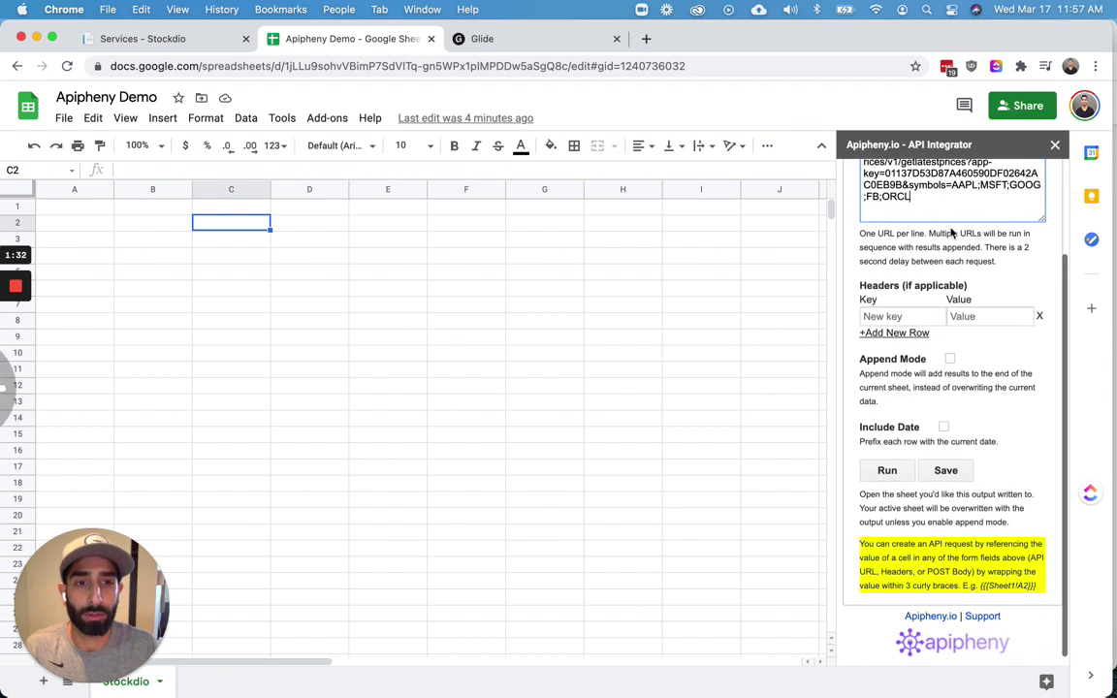
{"action": "left_click", "coordinate": [887, 471]}
{"action": "left_click", "coordinate": [960, 463]}
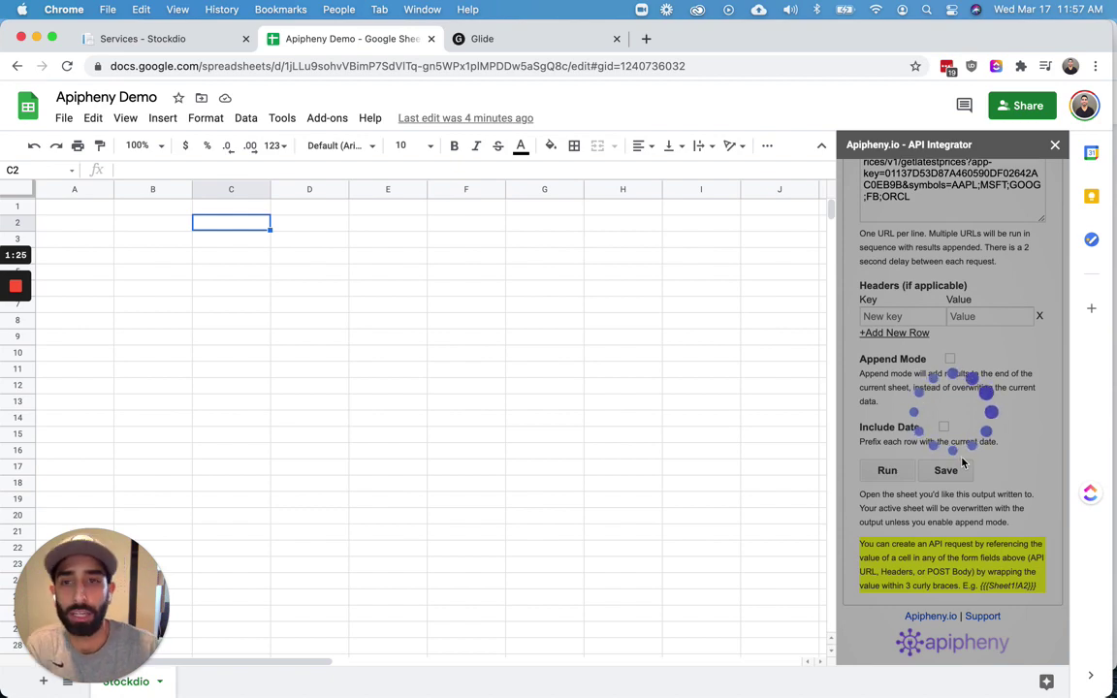
- Revisit the Stockdio live test, return to the Apipheny Demo spreadsheet, and examine the imported symbols, timestamps and prices
{"action": "key", "text": "ctrl+shift+Tab"}
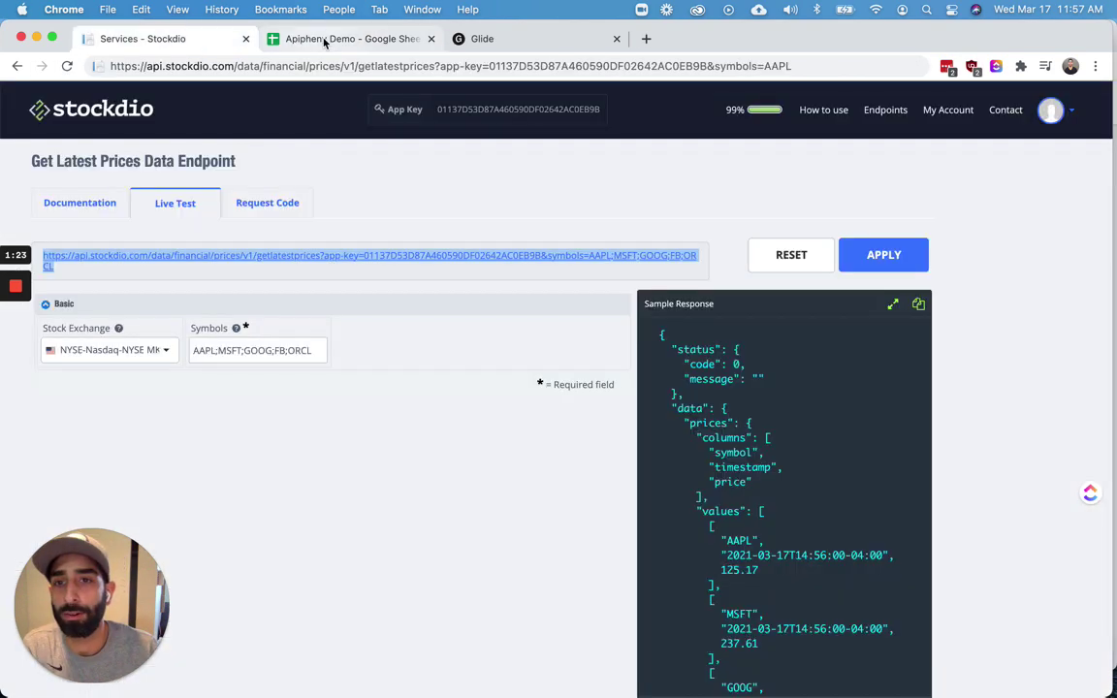
{"action": "left_click", "coordinate": [324, 41]}
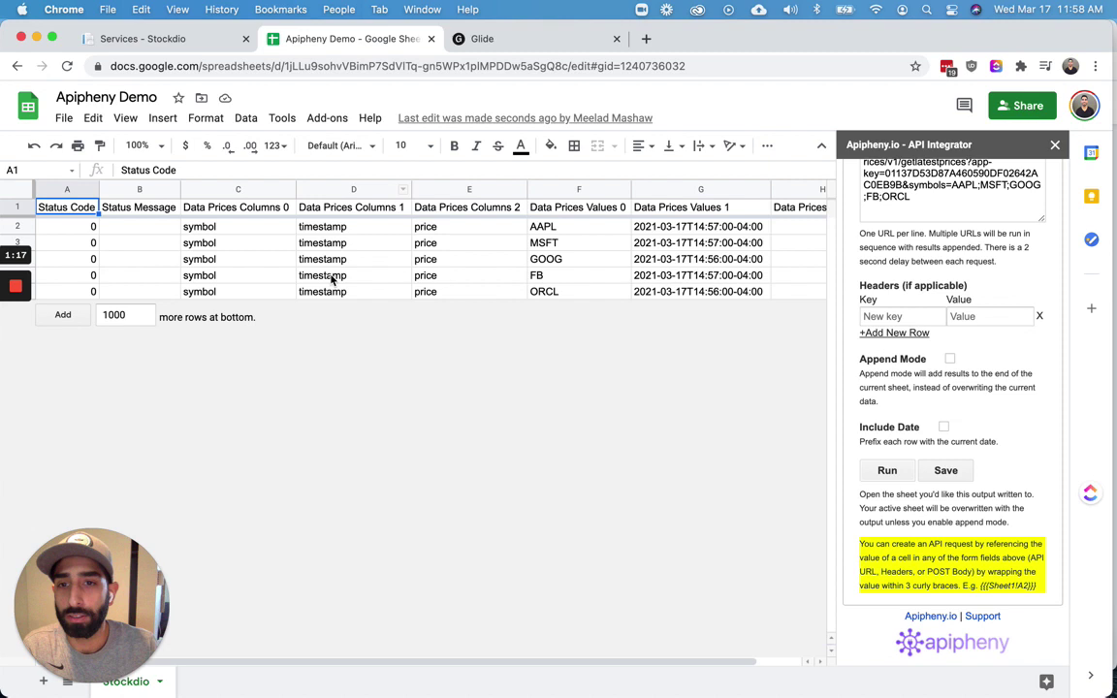
{"action": "scroll", "coordinate": [349, 279], "scroll_direction": "right", "scroll_amount": 2}
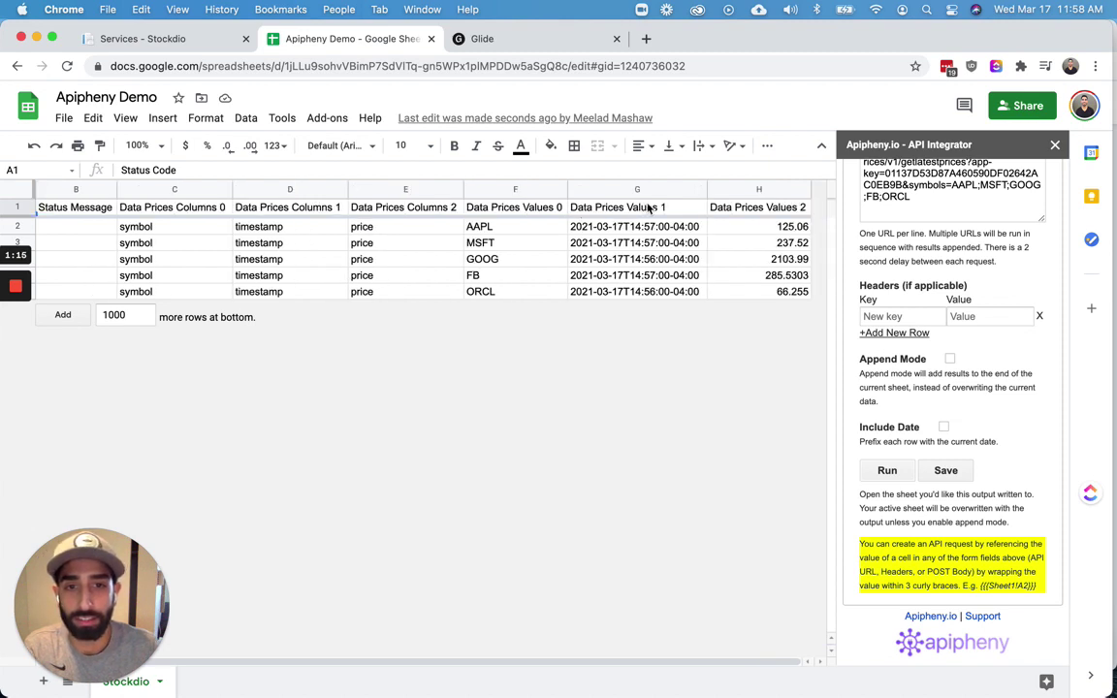
{"action": "left_click", "coordinate": [792, 228]}
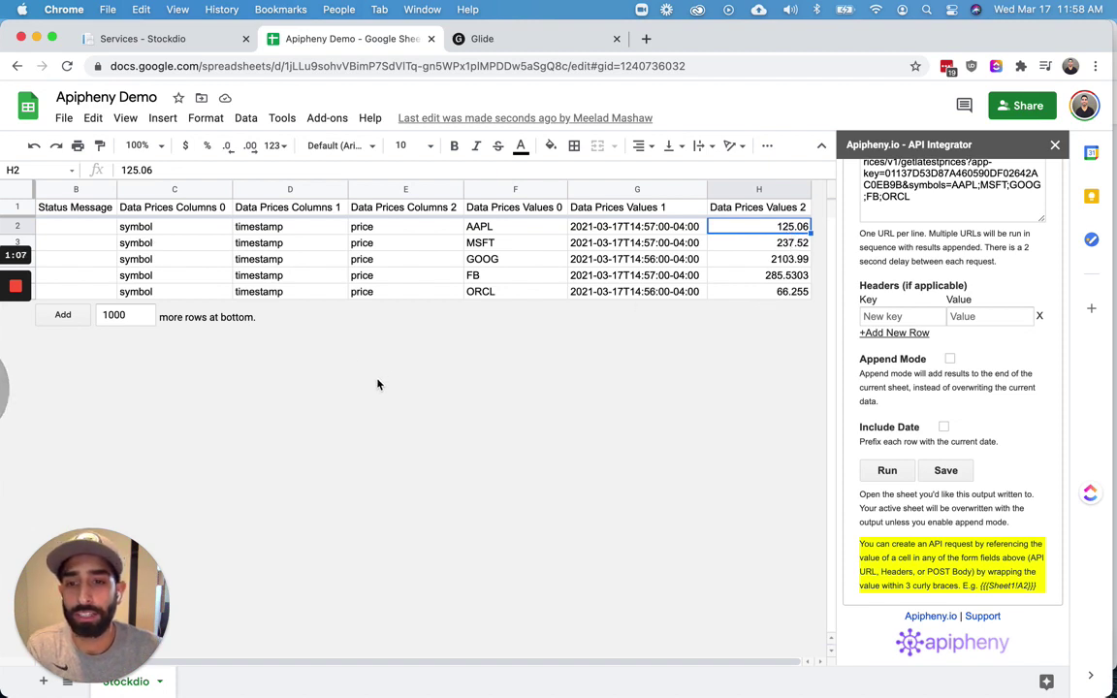
{"action": "scroll", "coordinate": [577, 676], "scroll_direction": "left", "scroll_amount": 3}
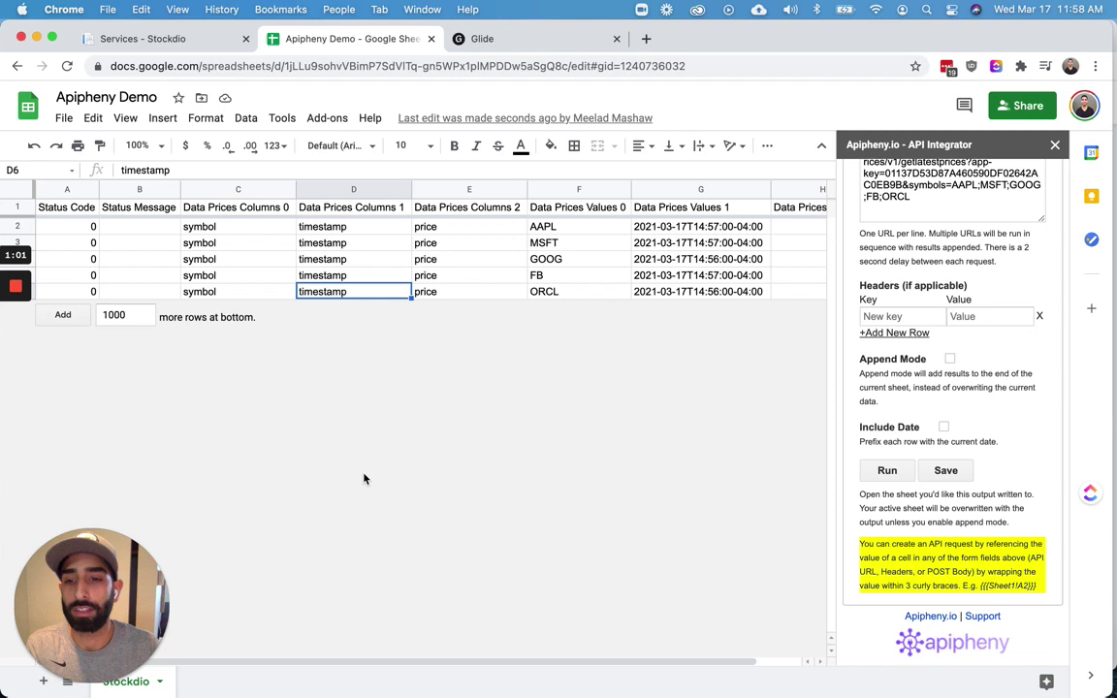
- Switch to Glide and create a new app with the Apipheny Demo Google Sheet as its data source
{"action": "left_click", "coordinate": [512, 41]}
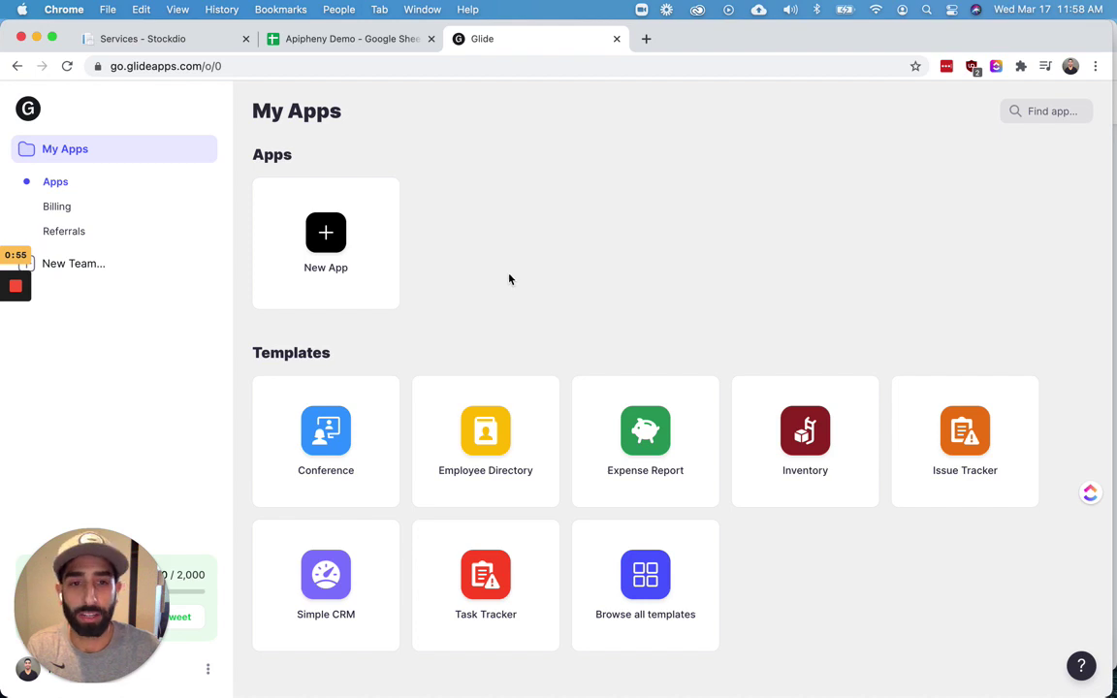
{"action": "left_click", "coordinate": [326, 246]}
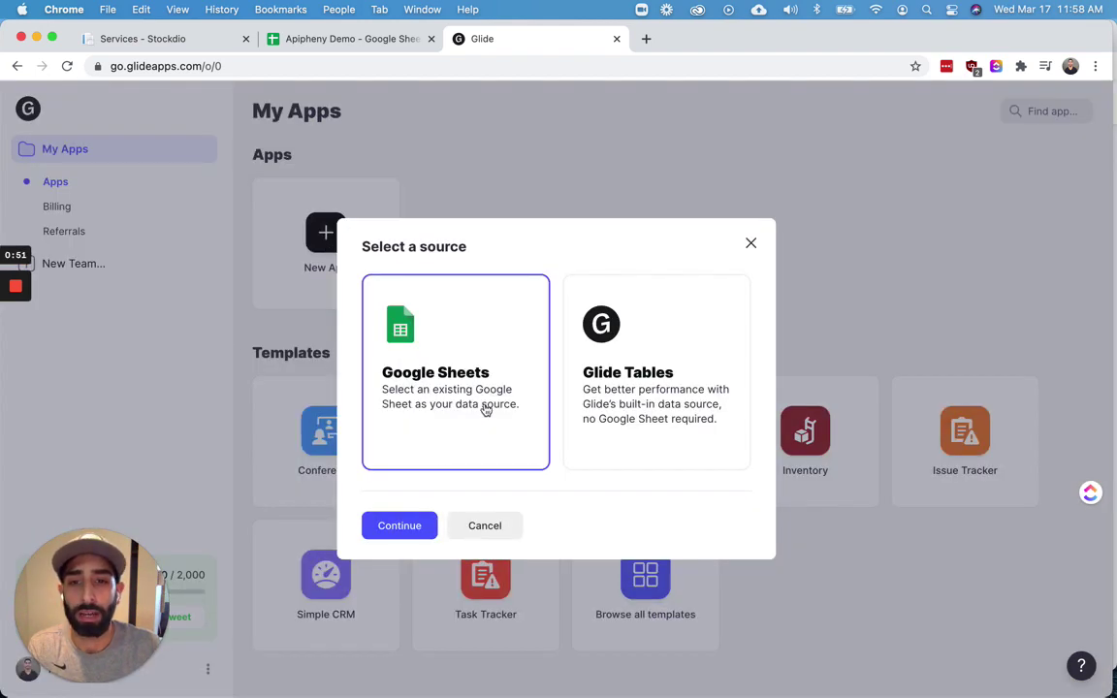
{"action": "left_click", "coordinate": [407, 530]}
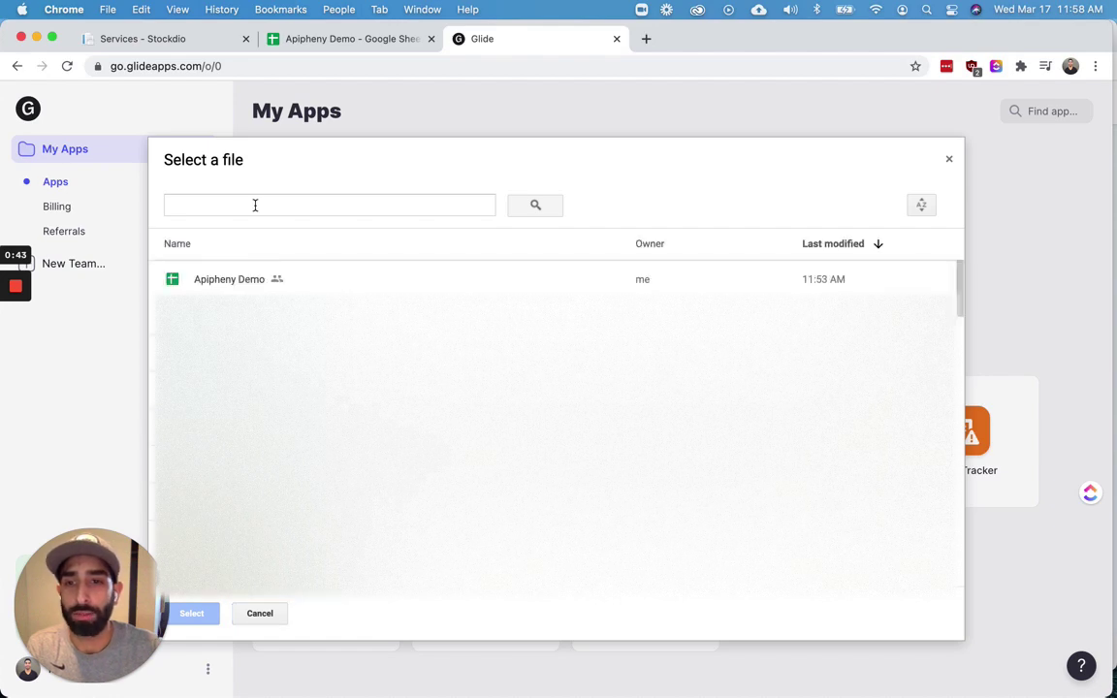
{"action": "double_click", "coordinate": [247, 280]}
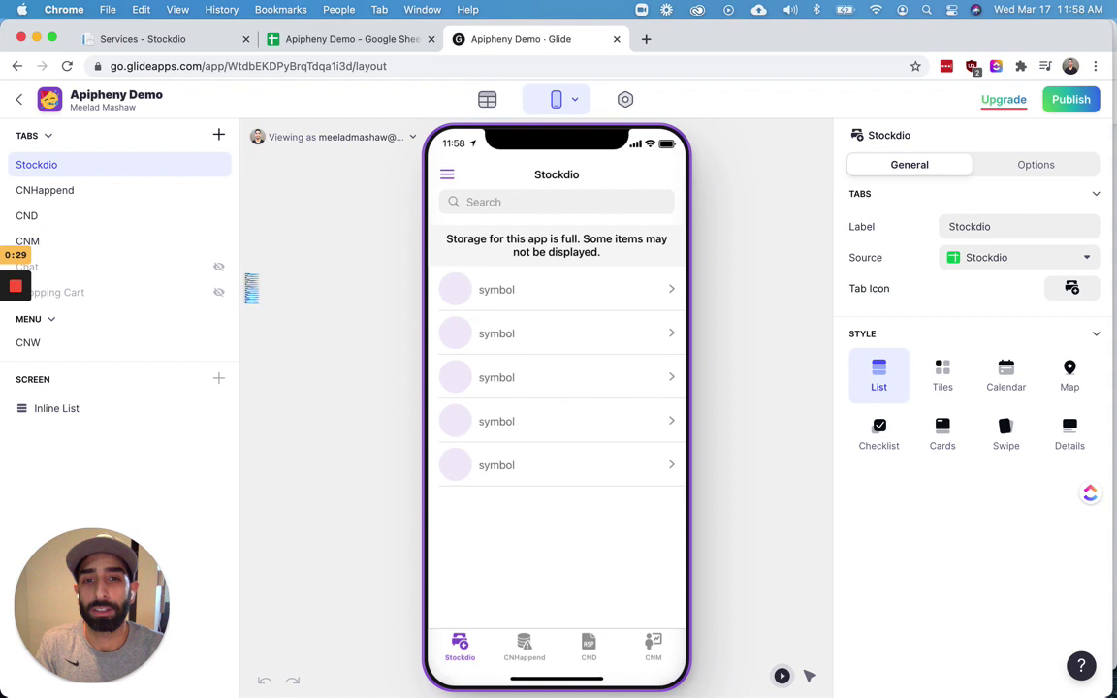
- Hide the CNHappend, CND and CNM tabs and the CNW menu entry in the Glide app
{"action": "left_click", "coordinate": [218, 190]}
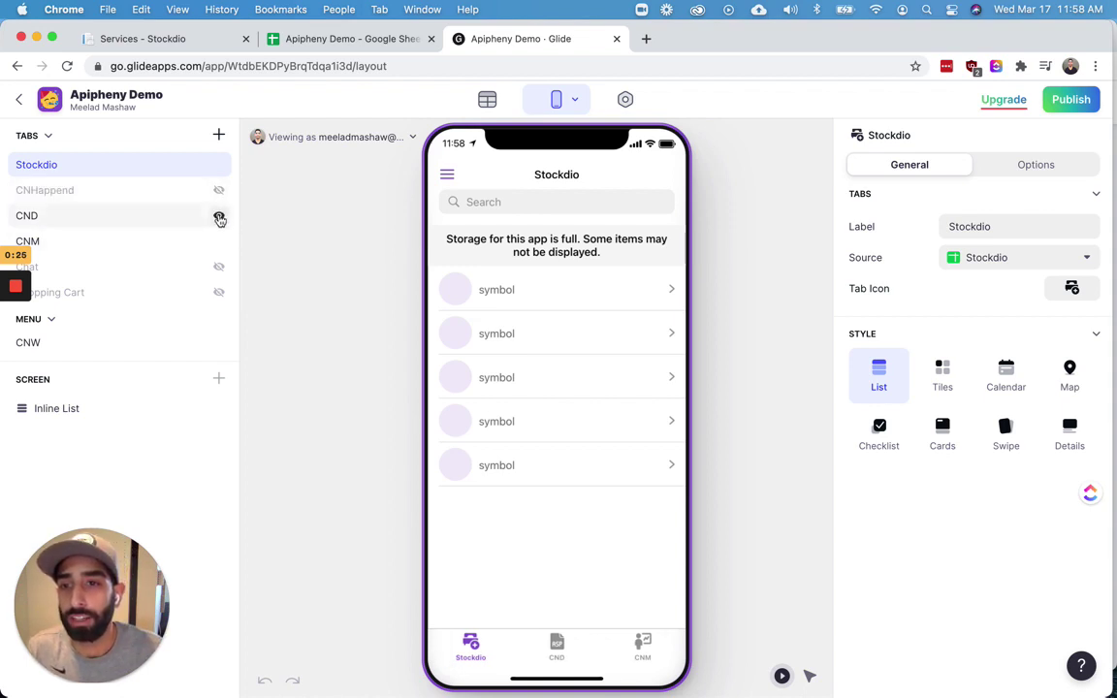
{"action": "left_click", "coordinate": [219, 217]}
{"action": "left_click", "coordinate": [219, 241]}
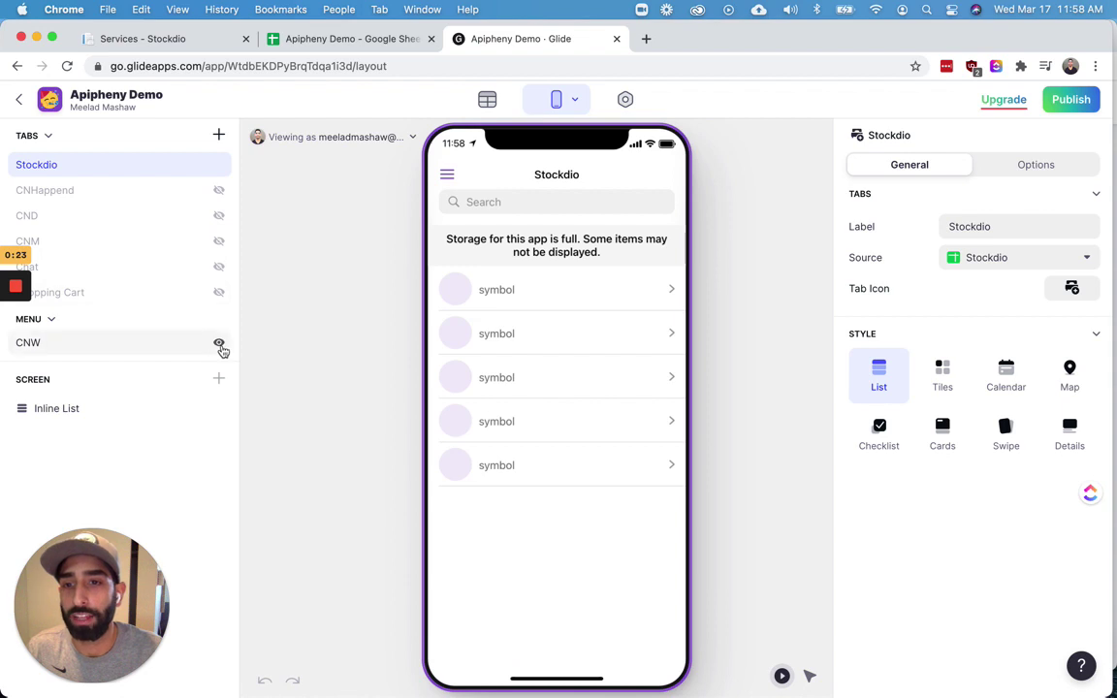
{"action": "left_click", "coordinate": [219, 345]}
- Open the first item of the Stockdio list in the app preview to examine its details
{"action": "double_click", "coordinate": [74, 165]}
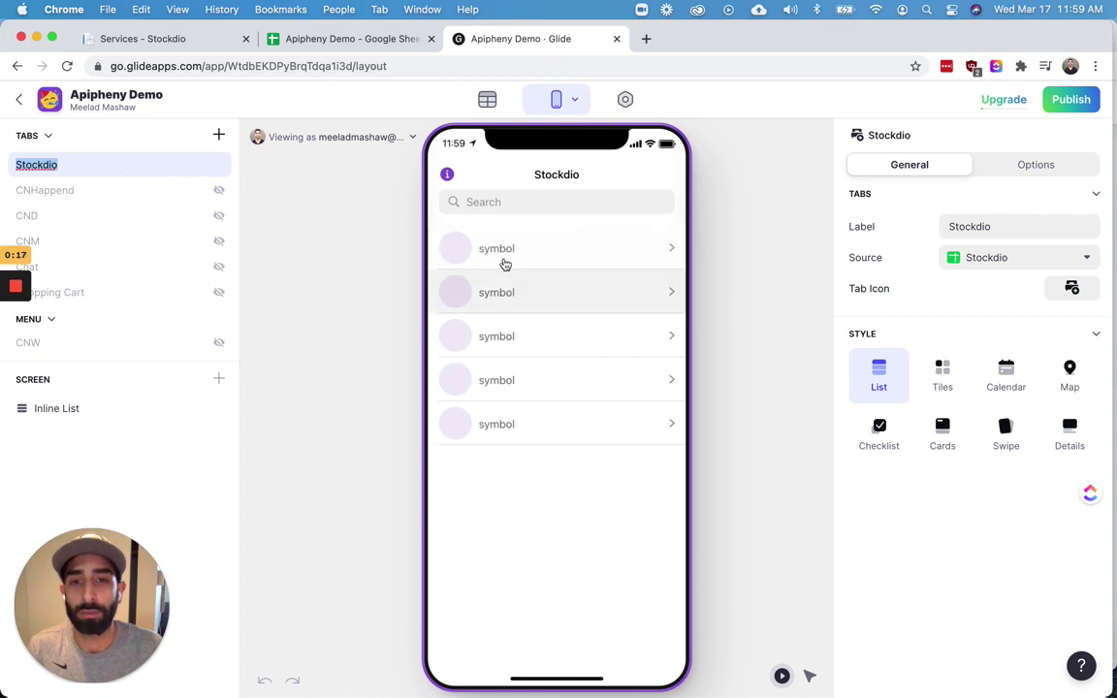
{"action": "left_click", "coordinate": [546, 255]}
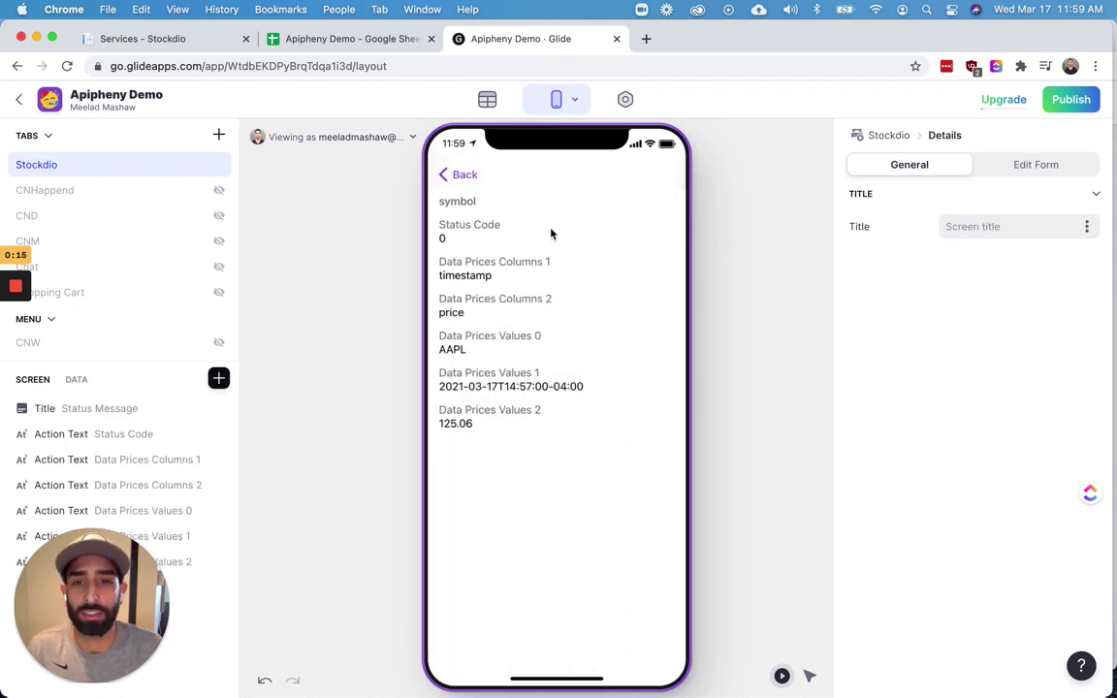